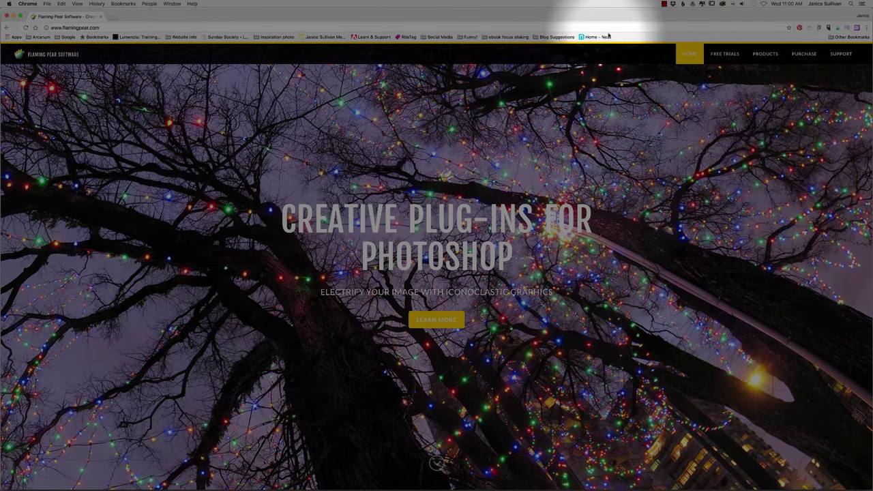
Check Flood 2's US$33.00 price on the Flaming Pear purchase page, then close Chrome.
{"action": "left_click", "coordinate": [723, 54]}
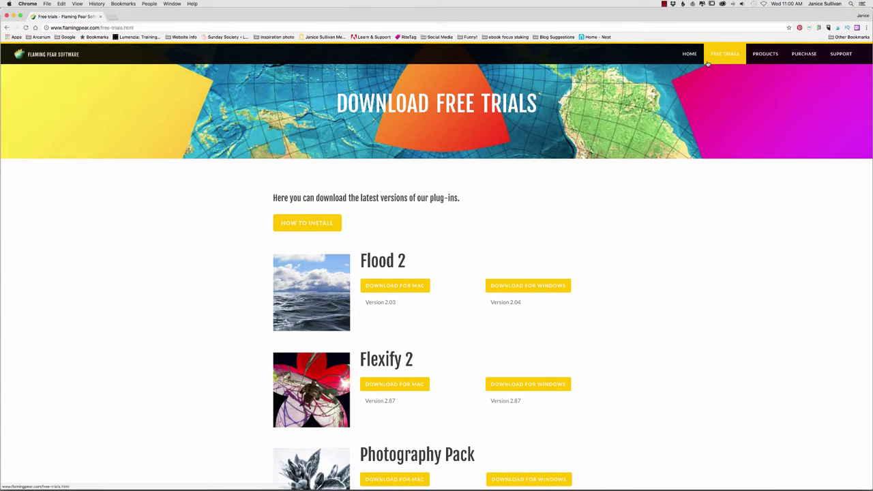
{"action": "left_click", "coordinate": [801, 55]}
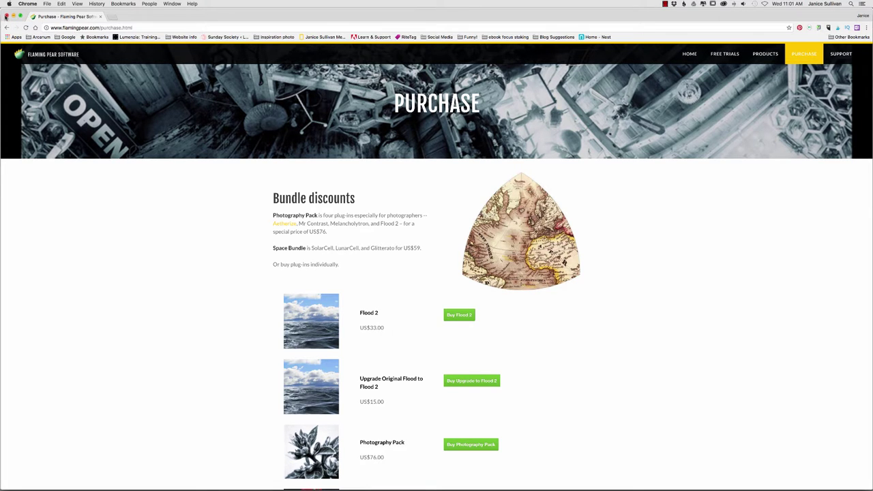
{"action": "left_click", "coordinate": [6, 16]}
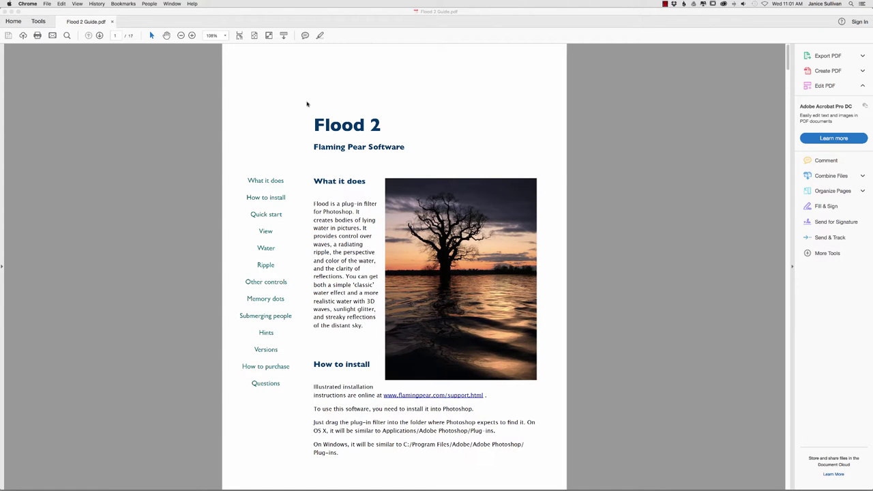
Read the Flood 2 guide from page 1 down to the Complexity, Brilliance and Blur section on page 6.
{"action": "scroll", "coordinate": [342, 127], "scroll_direction": "down", "scroll_amount": 2}
{"action": "scroll", "coordinate": [343, 127], "scroll_direction": "down", "scroll_amount": 5}
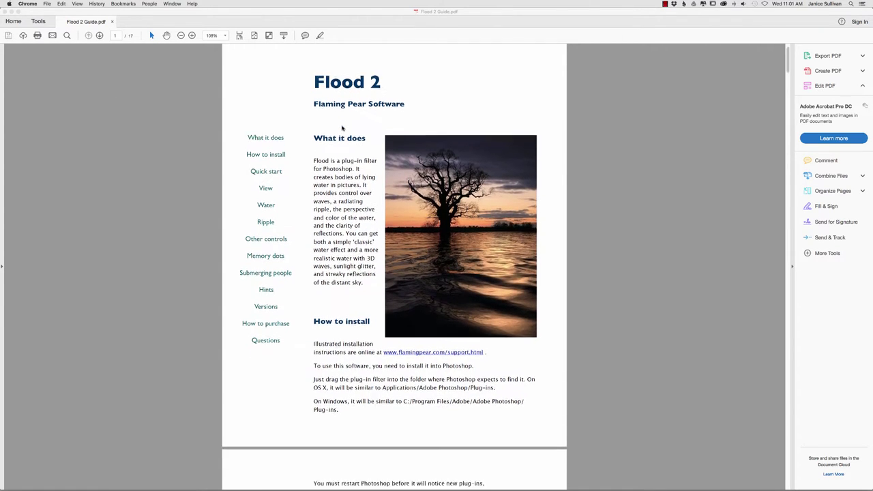
{"action": "scroll", "coordinate": [343, 127], "scroll_direction": "down", "scroll_amount": 4}
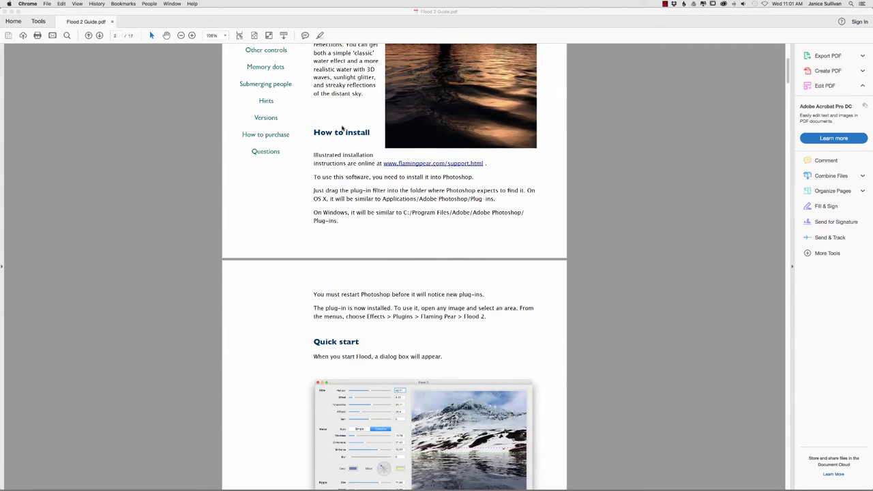
{"action": "scroll", "coordinate": [343, 127], "scroll_direction": "down", "scroll_amount": 1}
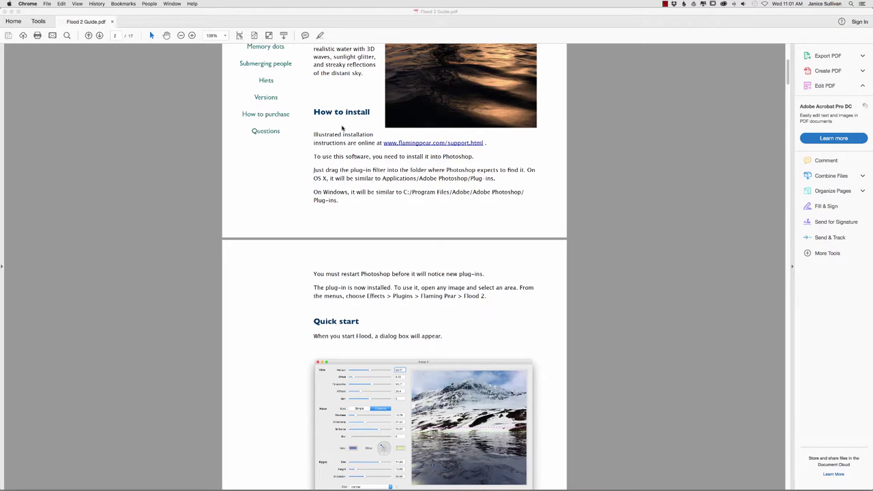
{"action": "scroll", "coordinate": [343, 127], "scroll_direction": "down", "scroll_amount": 3}
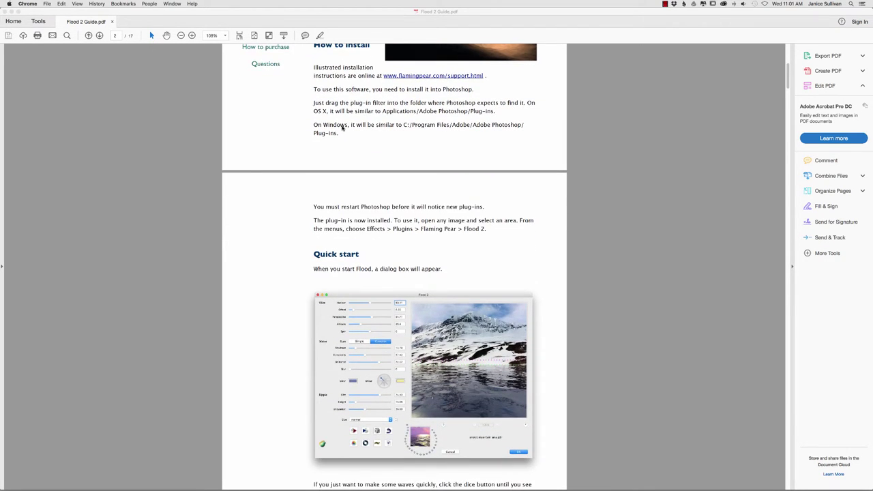
{"action": "scroll", "coordinate": [343, 128], "scroll_direction": "down", "scroll_amount": 4}
{"action": "scroll", "coordinate": [343, 128], "scroll_direction": "down", "scroll_amount": 2}
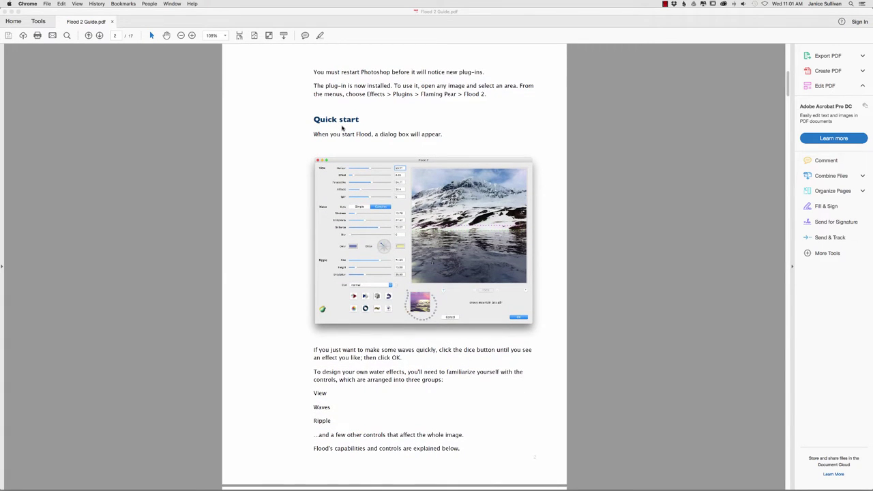
{"action": "scroll", "coordinate": [342, 126], "scroll_direction": "down", "scroll_amount": 7}
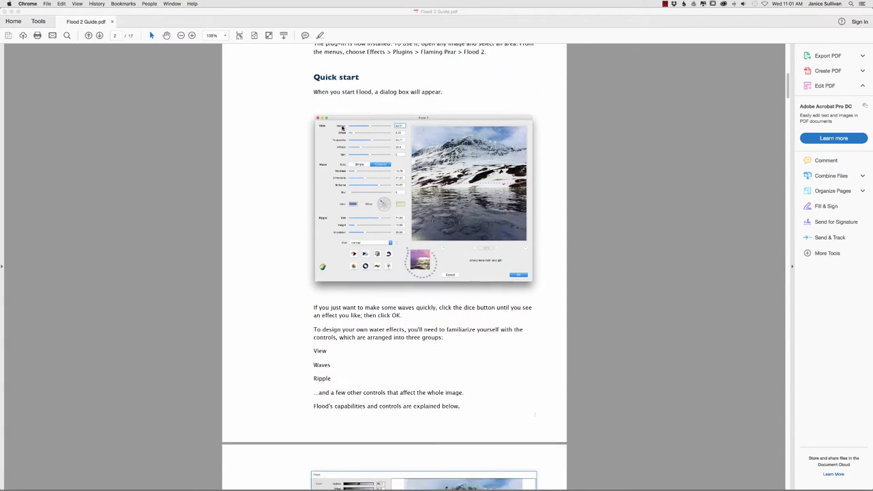
{"action": "scroll", "coordinate": [343, 128], "scroll_direction": "down", "scroll_amount": 1}
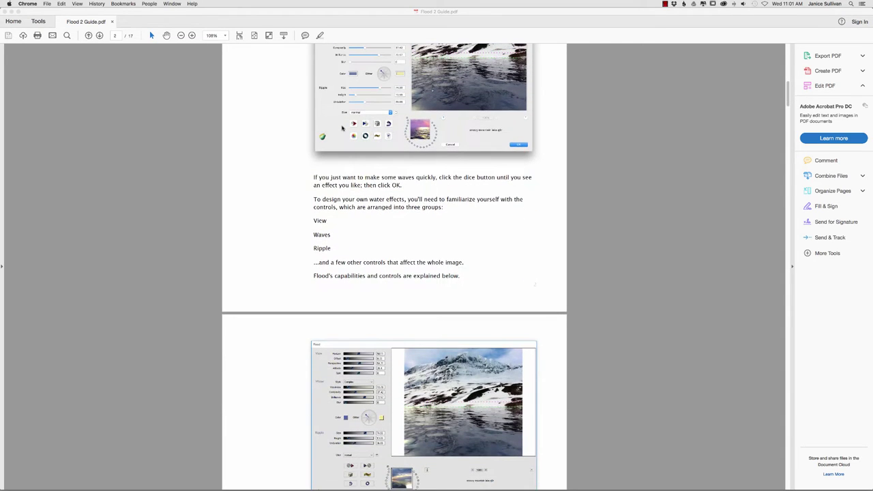
{"action": "scroll", "coordinate": [343, 128], "scroll_direction": "down", "scroll_amount": 4}
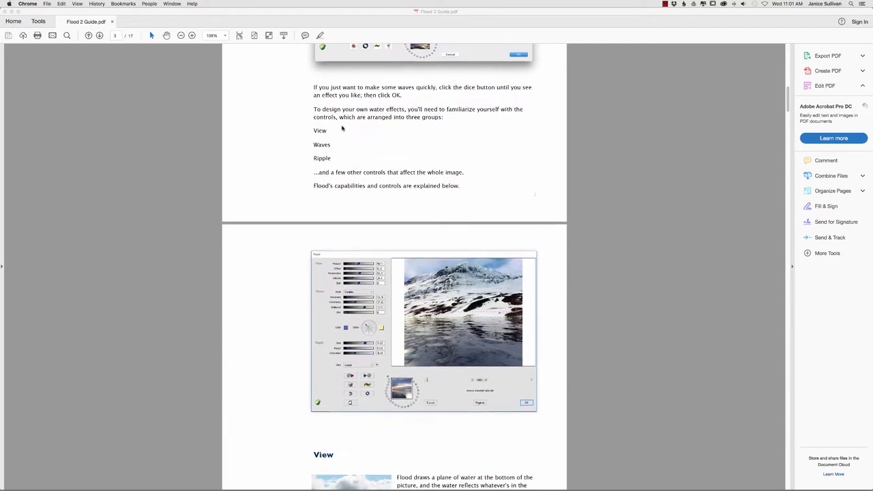
{"action": "scroll", "coordinate": [343, 128], "scroll_direction": "down", "scroll_amount": 6}
{"action": "scroll", "coordinate": [343, 129], "scroll_direction": "down", "scroll_amount": 8}
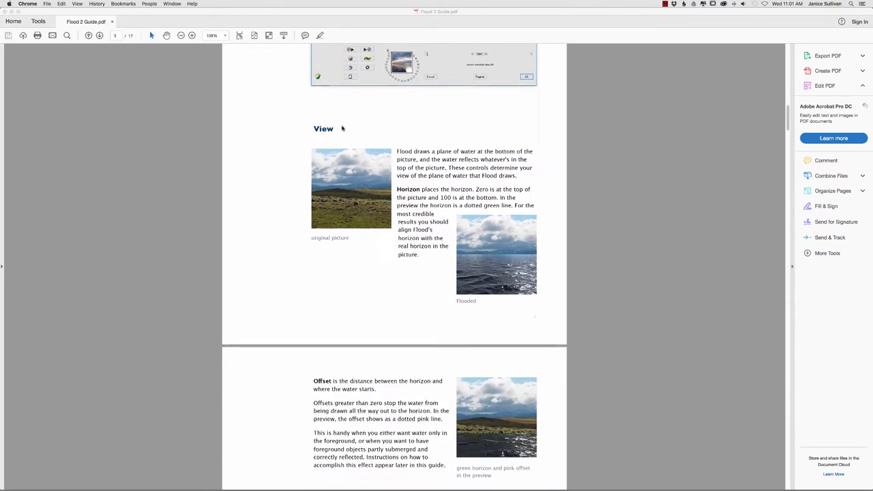
{"action": "scroll", "coordinate": [342, 128], "scroll_direction": "down", "scroll_amount": 3}
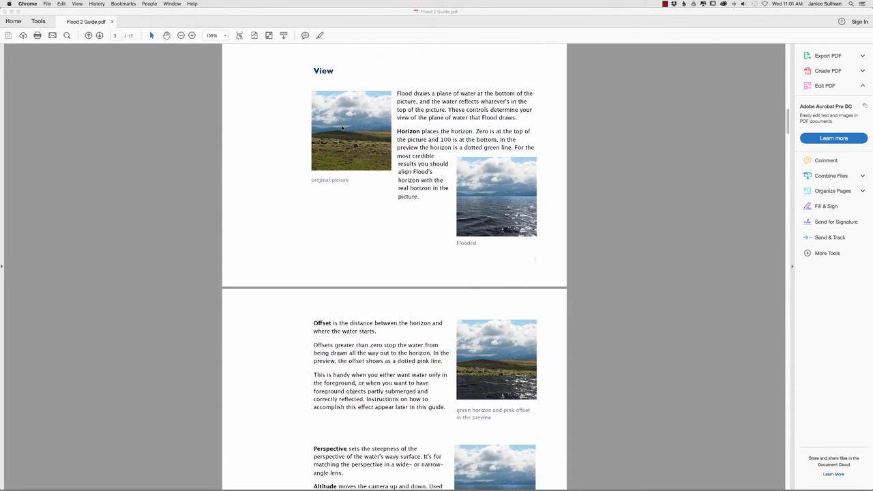
{"action": "scroll", "coordinate": [342, 128], "scroll_direction": "down", "scroll_amount": 7}
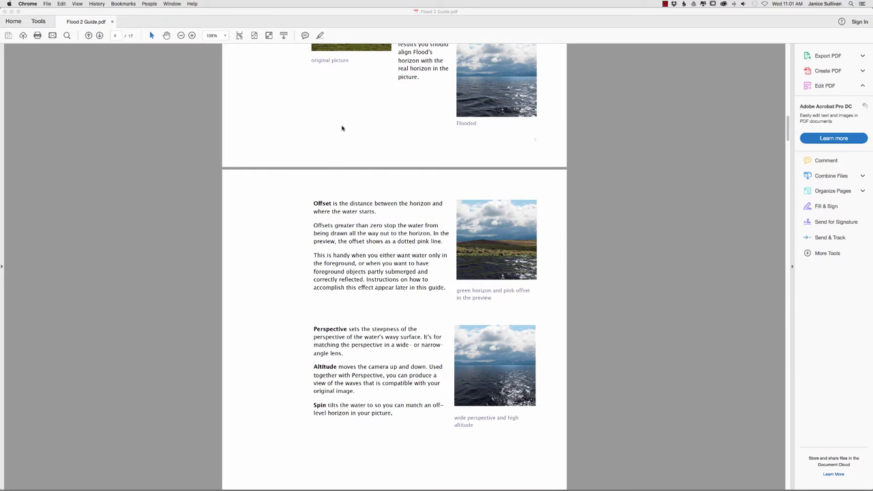
{"action": "scroll", "coordinate": [343, 128], "scroll_direction": "down", "scroll_amount": 5}
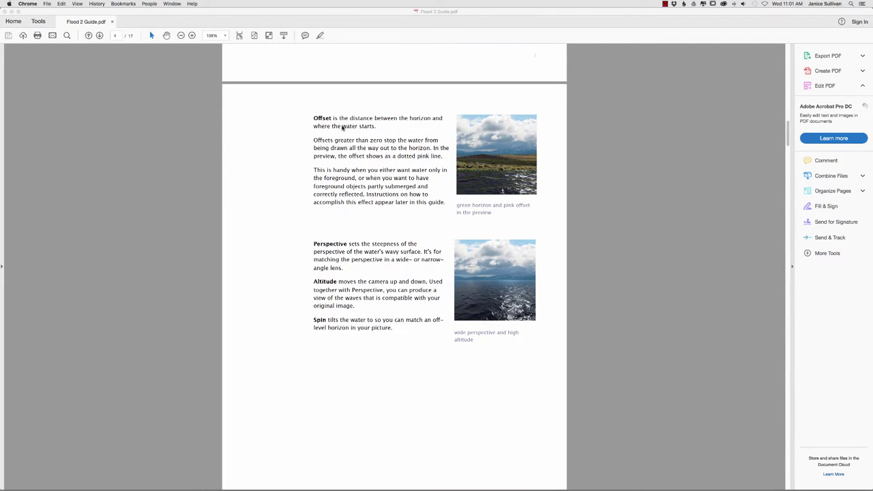
{"action": "scroll", "coordinate": [343, 128], "scroll_direction": "down", "scroll_amount": 6}
{"action": "scroll", "coordinate": [343, 128], "scroll_direction": "down", "scroll_amount": 9}
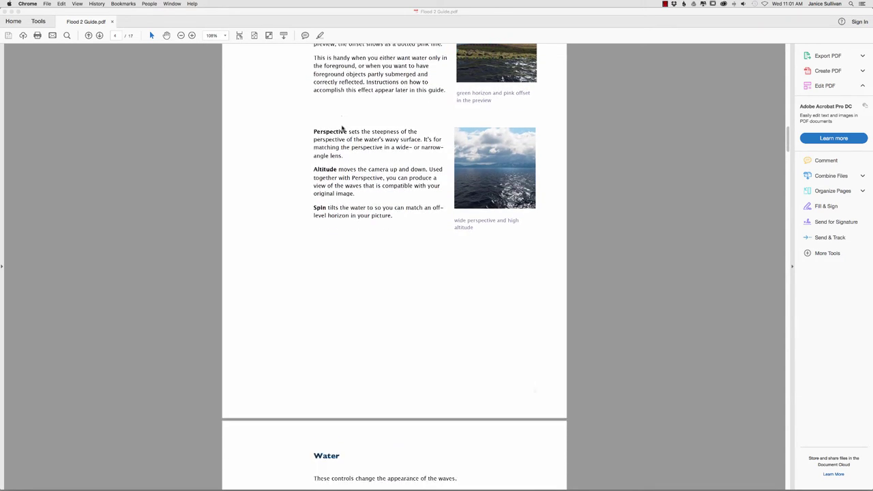
{"action": "scroll", "coordinate": [343, 128], "scroll_direction": "down", "scroll_amount": 7}
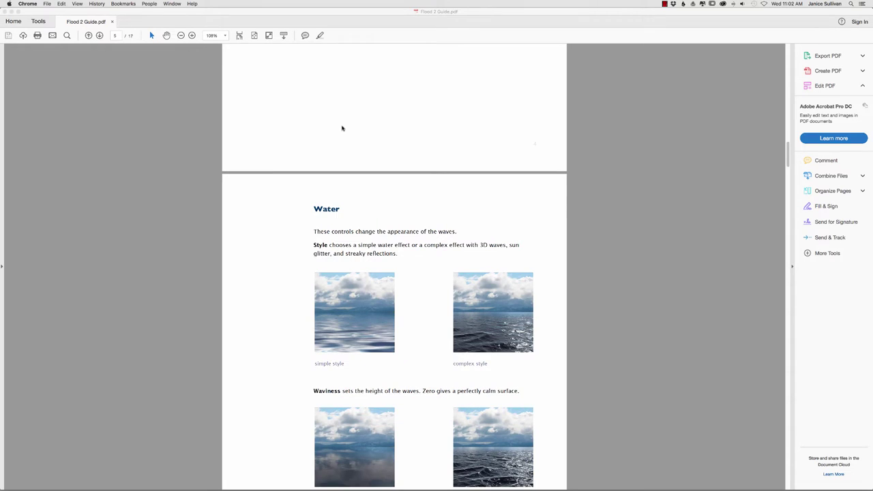
{"action": "scroll", "coordinate": [343, 128], "scroll_direction": "down", "scroll_amount": 7}
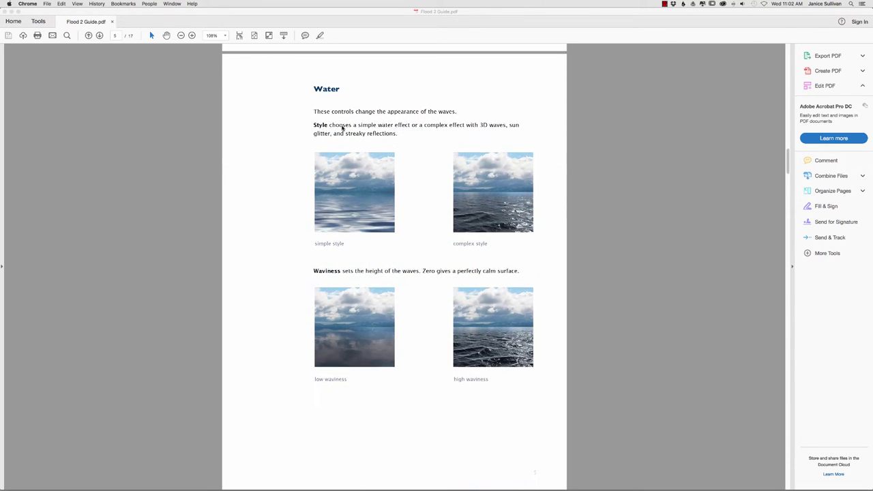
{"action": "scroll", "coordinate": [342, 128], "scroll_direction": "down", "scroll_amount": 5}
{"action": "scroll", "coordinate": [343, 128], "scroll_direction": "down", "scroll_amount": 1}
{"action": "scroll", "coordinate": [342, 128], "scroll_direction": "down", "scroll_amount": 6}
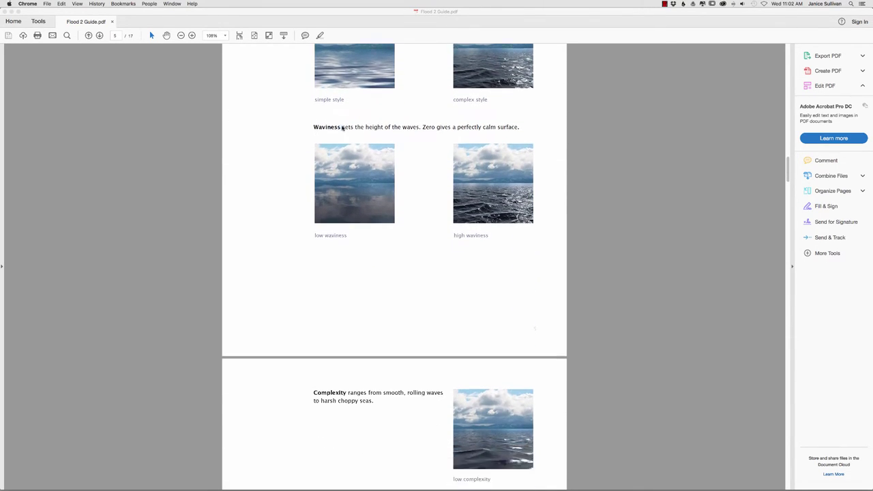
{"action": "scroll", "coordinate": [342, 128], "scroll_direction": "down", "scroll_amount": 8}
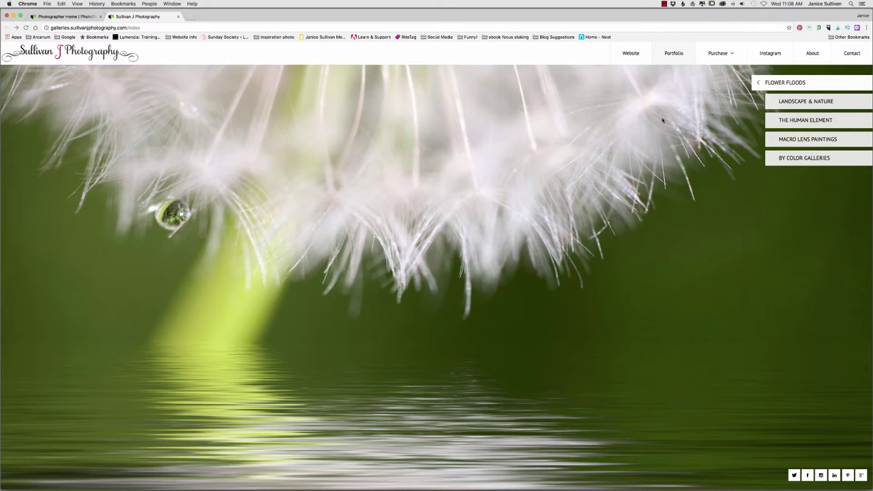
Open the Flower Floods gallery and advance past succulents, poinsettia, rose and orchid to the white flower, image 10/24.
{"action": "left_click", "coordinate": [772, 83]}
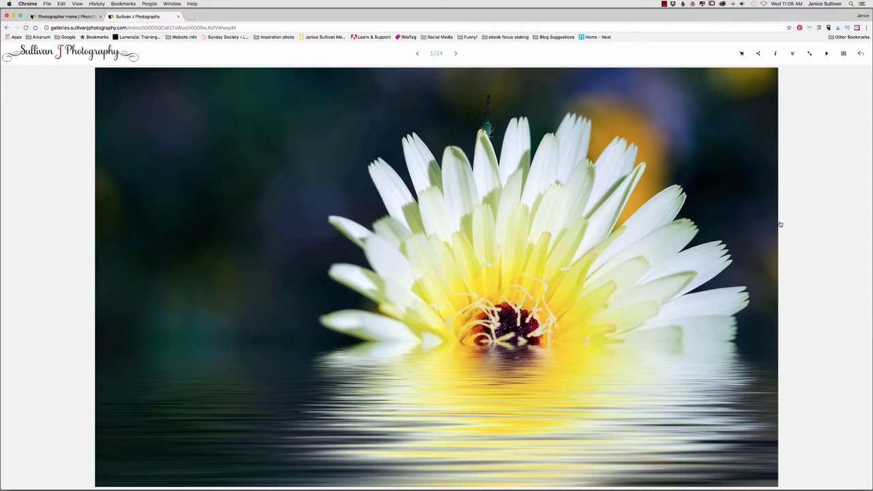
{"action": "left_click", "coordinate": [824, 229]}
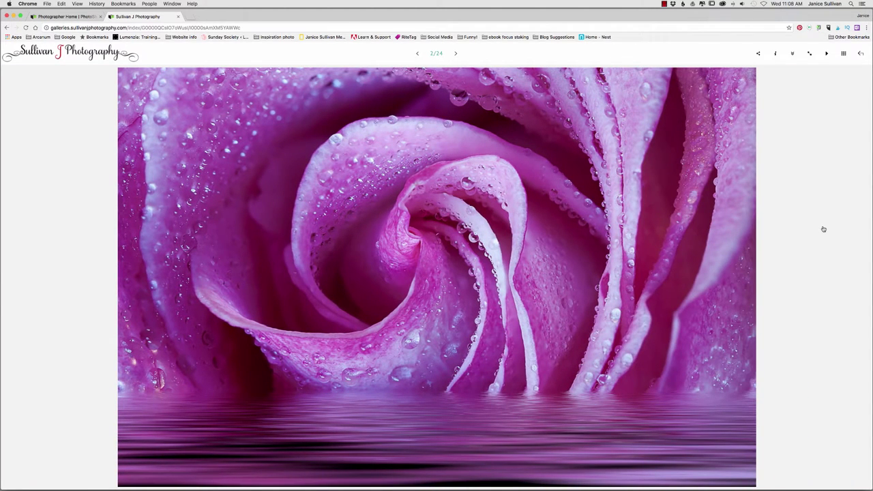
{"action": "left_click", "coordinate": [823, 229]}
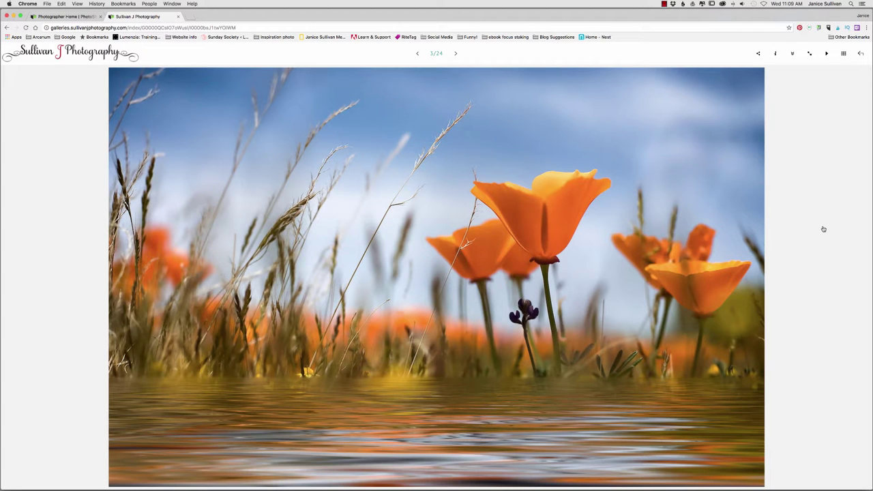
{"action": "left_click", "coordinate": [823, 229]}
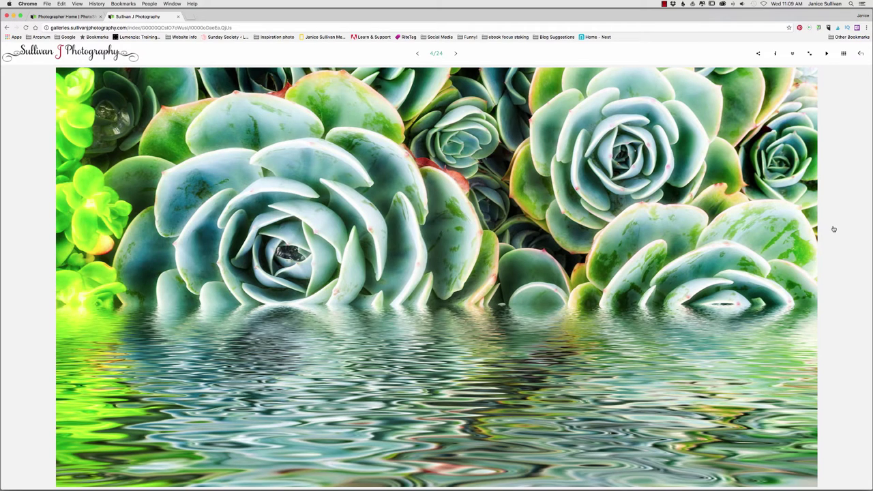
{"action": "left_click", "coordinate": [833, 230]}
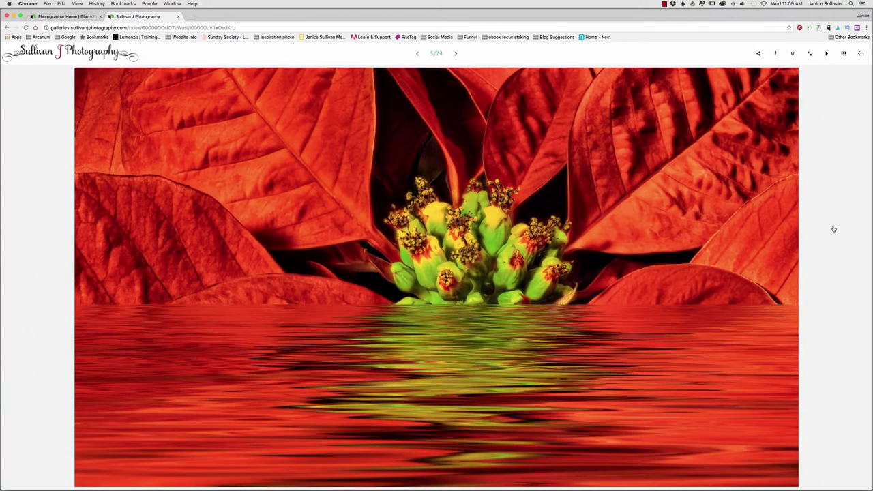
{"action": "left_click", "coordinate": [834, 229]}
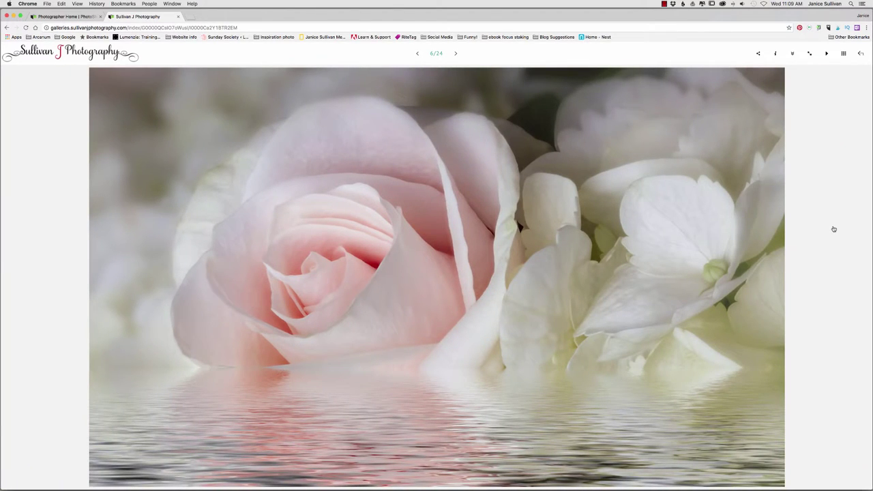
{"action": "left_click", "coordinate": [833, 230]}
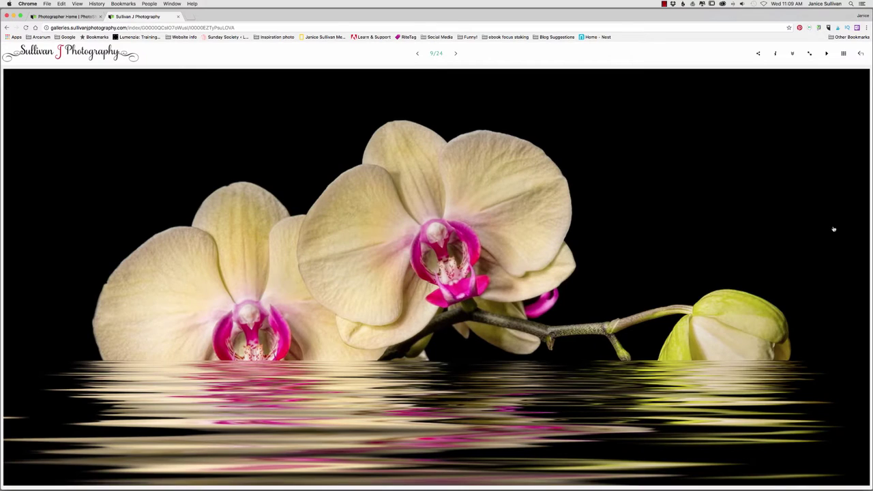
{"action": "left_click", "coordinate": [834, 229]}
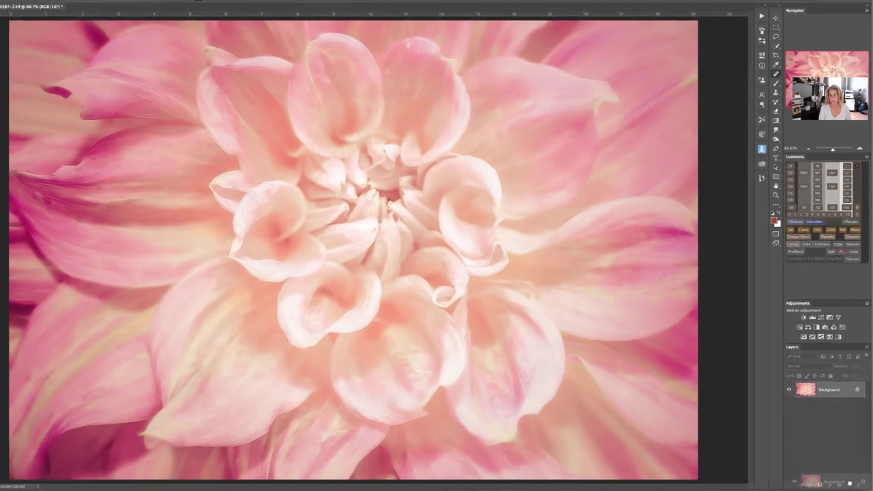
Duplicate the dahlia Background layer and convert the Background copy into a smart object.
{"action": "left_click_drag", "start_coordinate": [850, 483], "coordinate": [850, 483]}
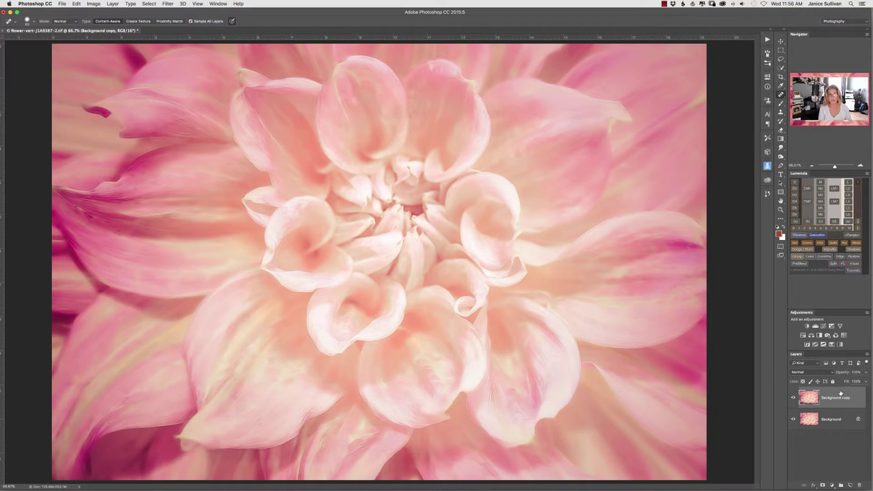
{"action": "left_click", "coordinate": [168, 4]}
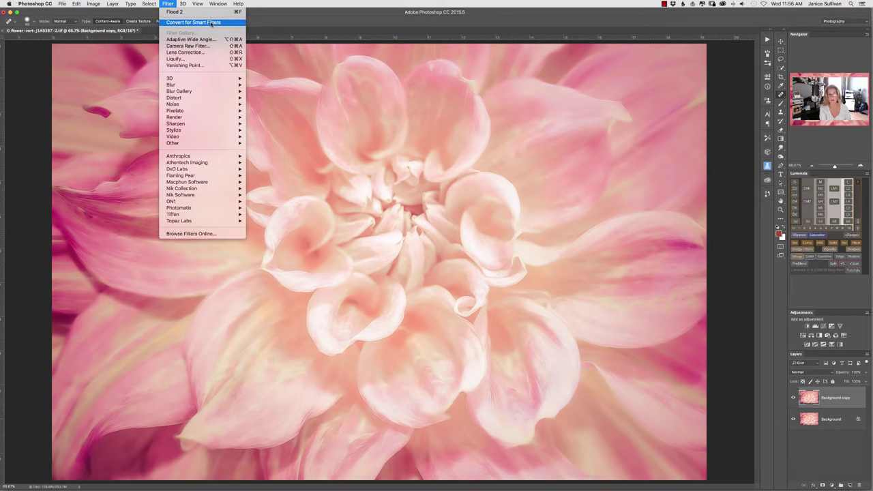
{"action": "mouse_move", "coordinate": [116, 4]}
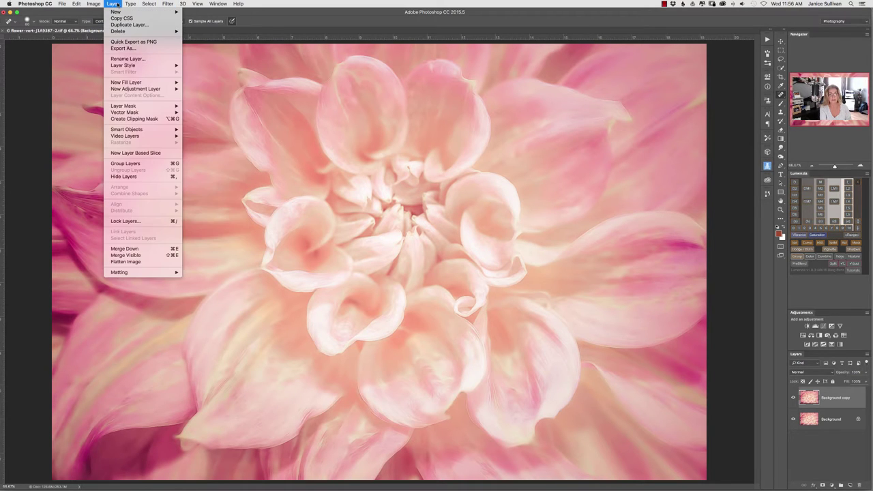
{"action": "mouse_move", "coordinate": [131, 108]}
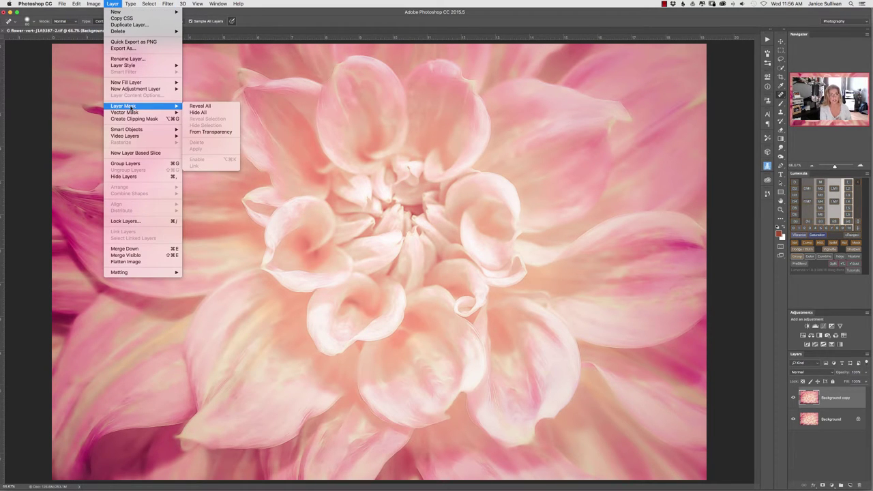
{"action": "mouse_move", "coordinate": [133, 129]}
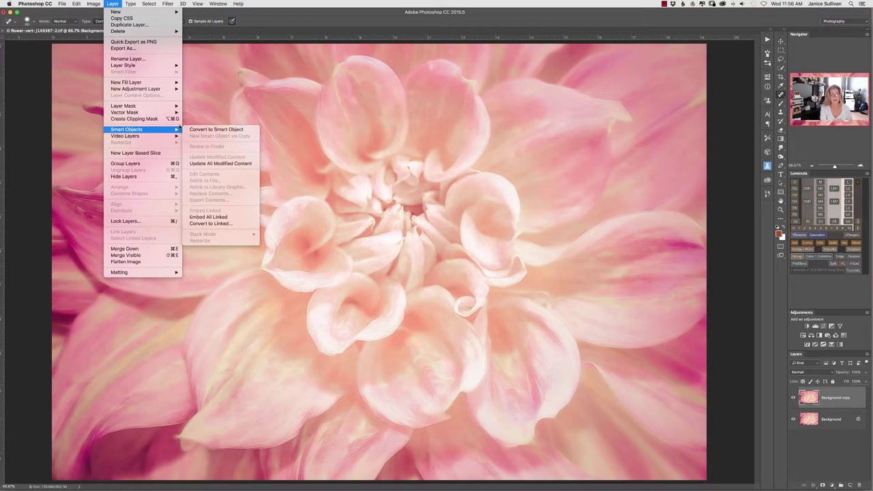
{"action": "left_click", "coordinate": [211, 130]}
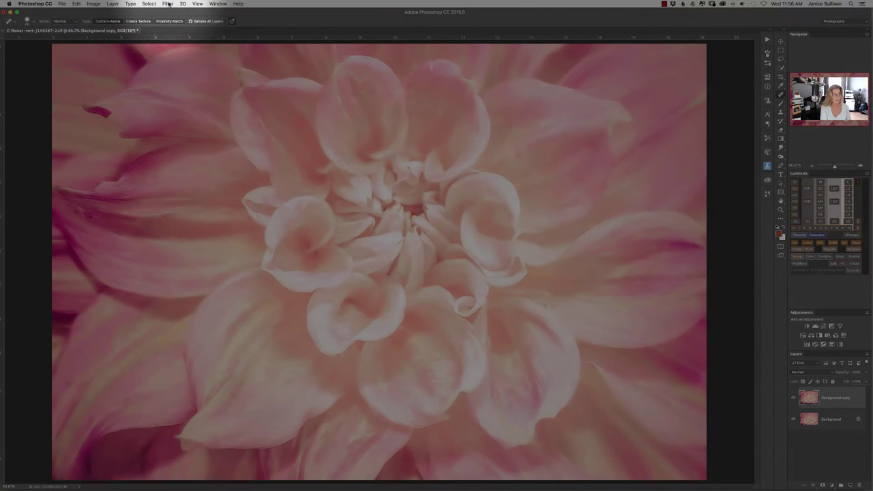
Run Filter > Flaming Pear > Flood 2 on the dahlia layer copy.
{"action": "left_click", "coordinate": [168, 4]}
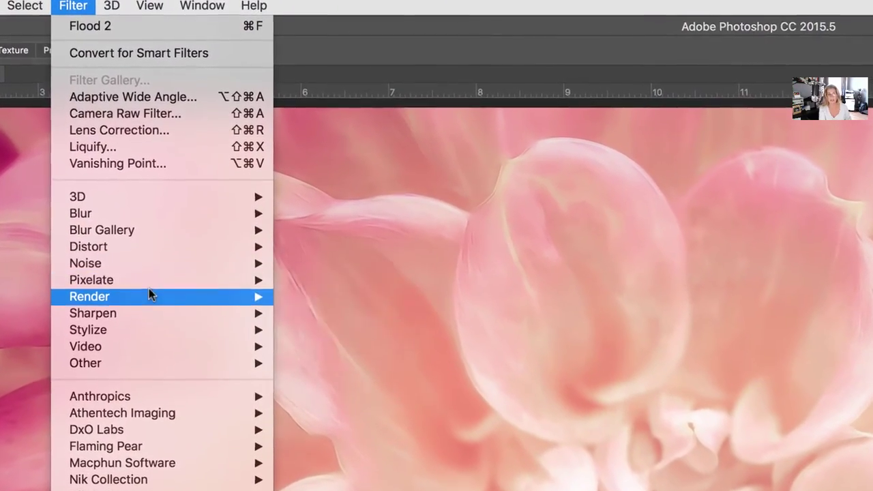
{"action": "mouse_move", "coordinate": [159, 280]}
{"action": "mouse_move", "coordinate": [164, 352]}
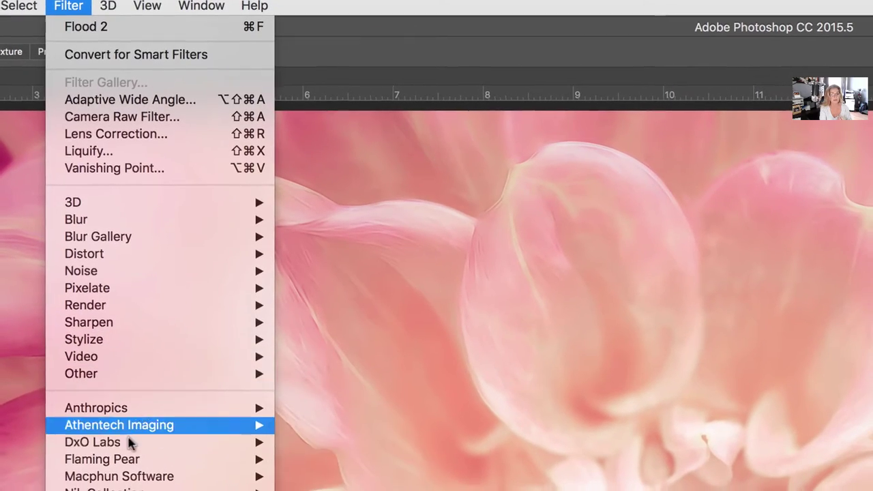
{"action": "mouse_move", "coordinate": [133, 459]}
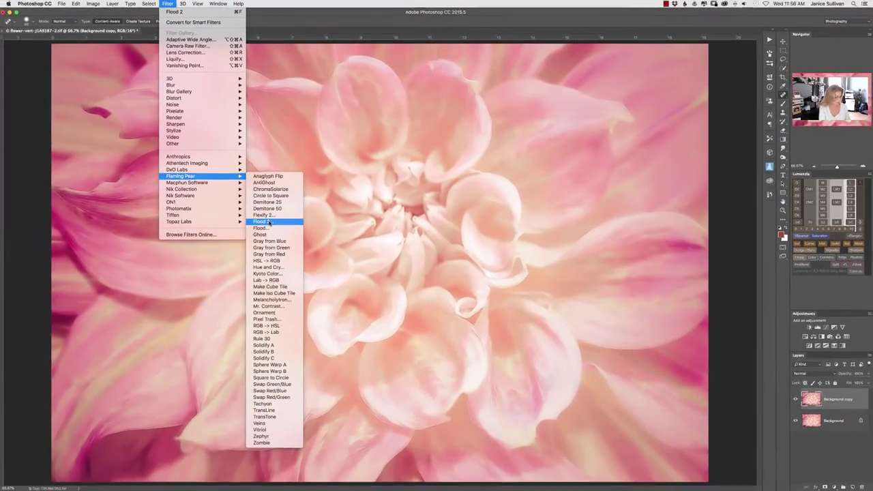
{"action": "left_click", "coordinate": [268, 221]}
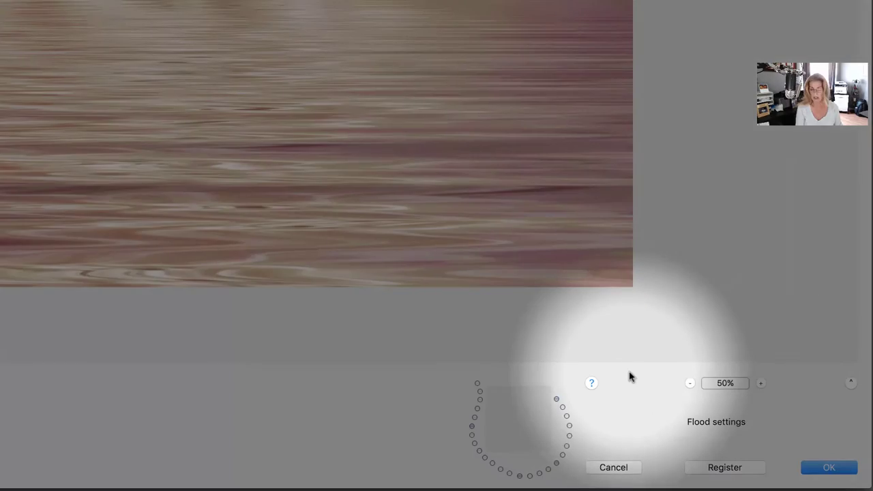
{"action": "left_click", "coordinate": [591, 383]}
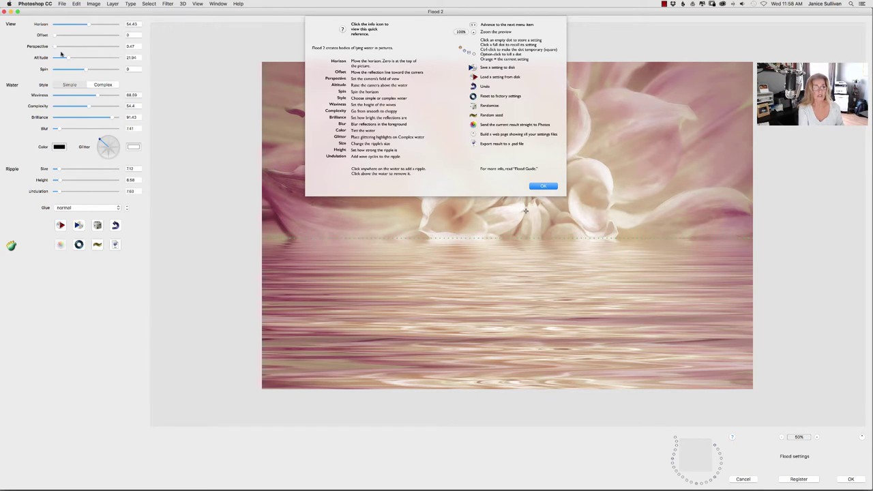
{"action": "left_click", "coordinate": [543, 186]}
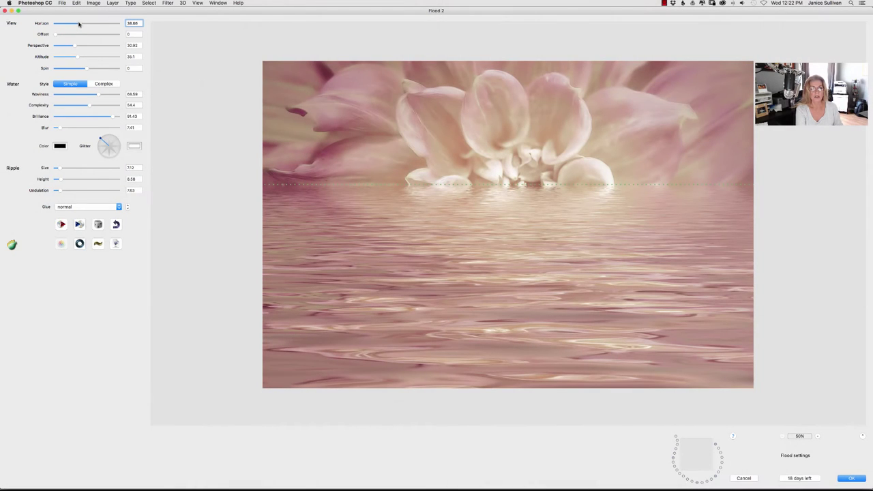
Move the Horizon slider so the water covers the dahlia, leaving only petal tips visible.
{"action": "left_click_drag", "start_coordinate": [78, 24], "coordinate": [104, 23]}
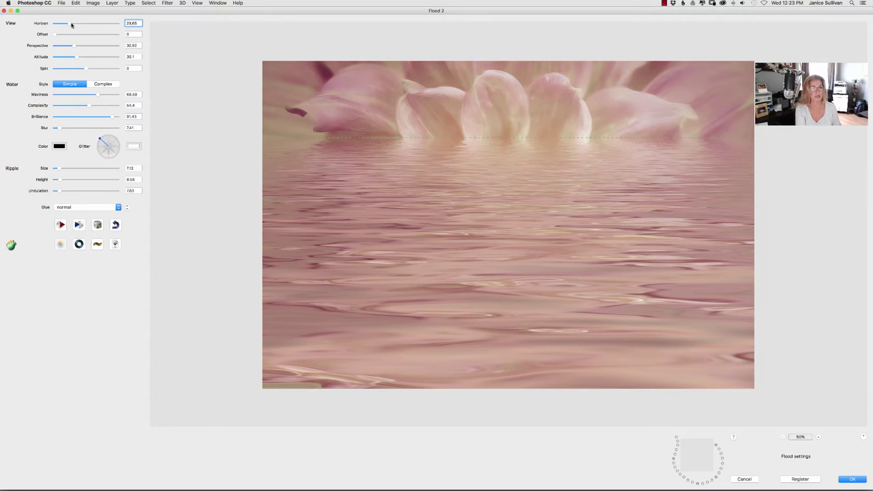
Set the Horizon to about 37.2 and return the reflection Offset to 0.
{"action": "left_click_drag", "start_coordinate": [70, 24], "coordinate": [82, 24]}
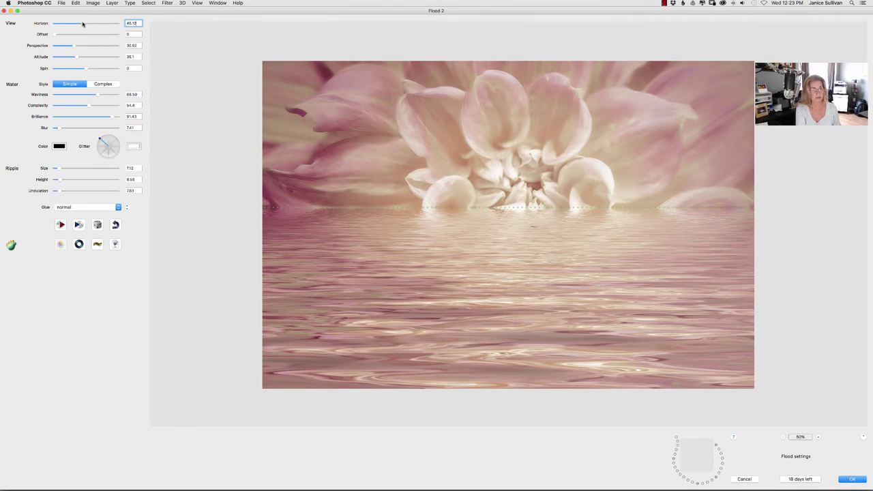
{"action": "left_click_drag", "start_coordinate": [80, 25], "coordinate": [76, 24]}
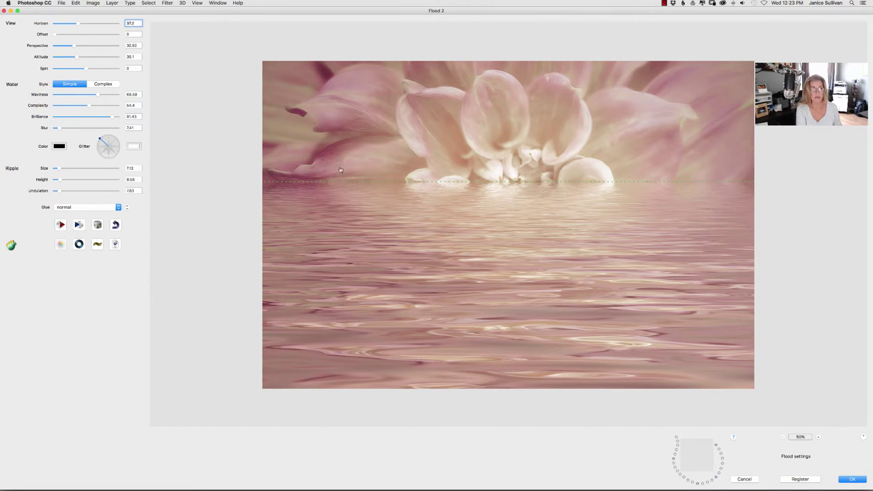
{"action": "left_click_drag", "start_coordinate": [54, 34], "coordinate": [74, 34]}
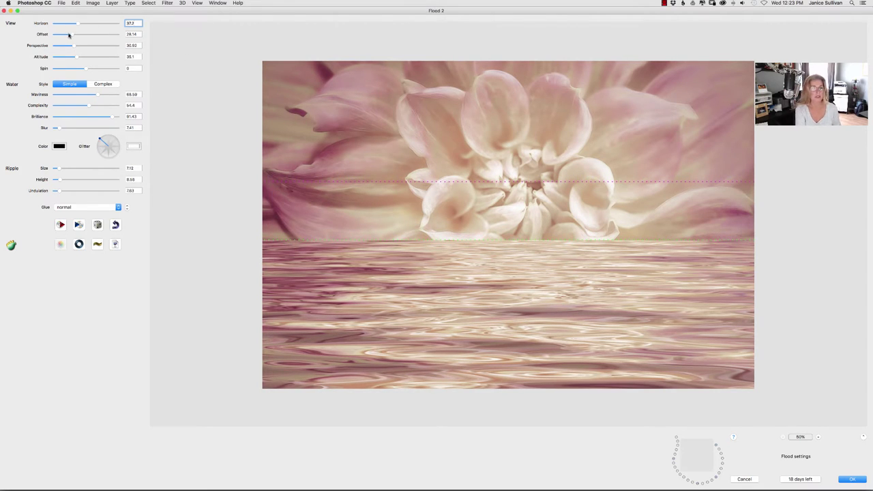
{"action": "left_click_drag", "start_coordinate": [70, 36], "coordinate": [45, 35]}
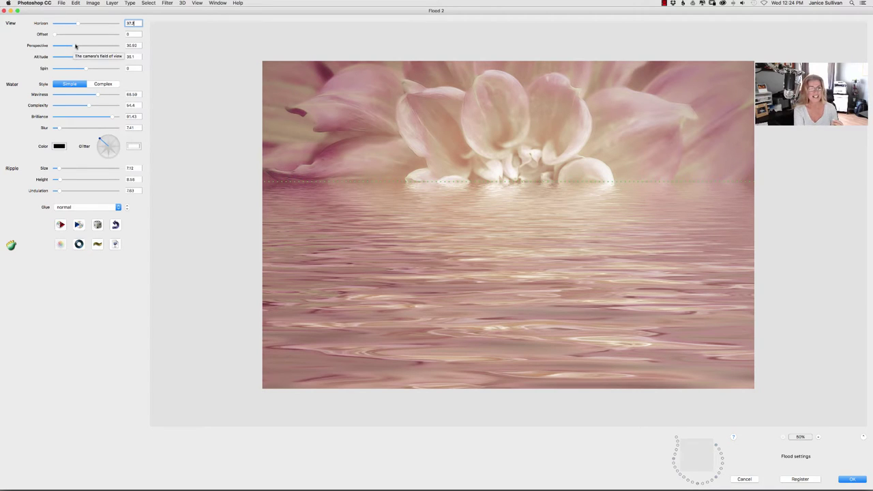
Sweep the Perspective slider across its range and settle it at 59.61.
{"action": "left_click_drag", "start_coordinate": [76, 46], "coordinate": [74, 46]}
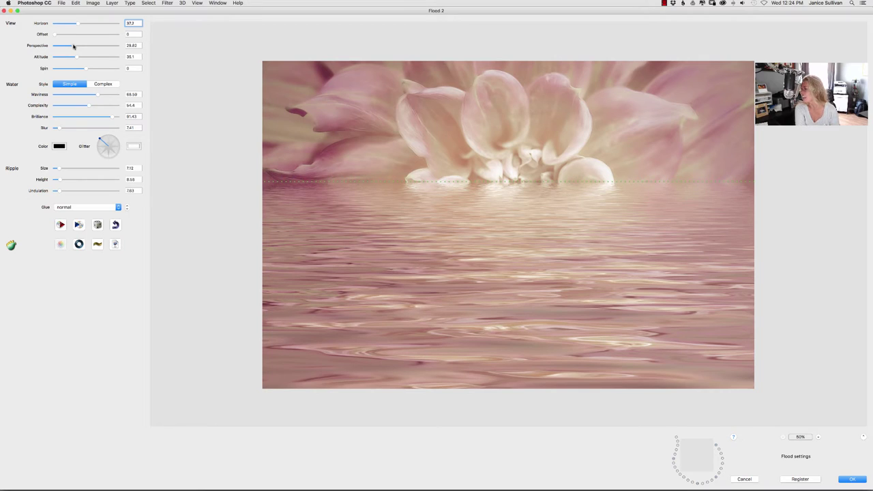
{"action": "left_click_drag", "start_coordinate": [74, 46], "coordinate": [51, 48]}
{"action": "left_click_drag", "start_coordinate": [55, 45], "coordinate": [121, 47]}
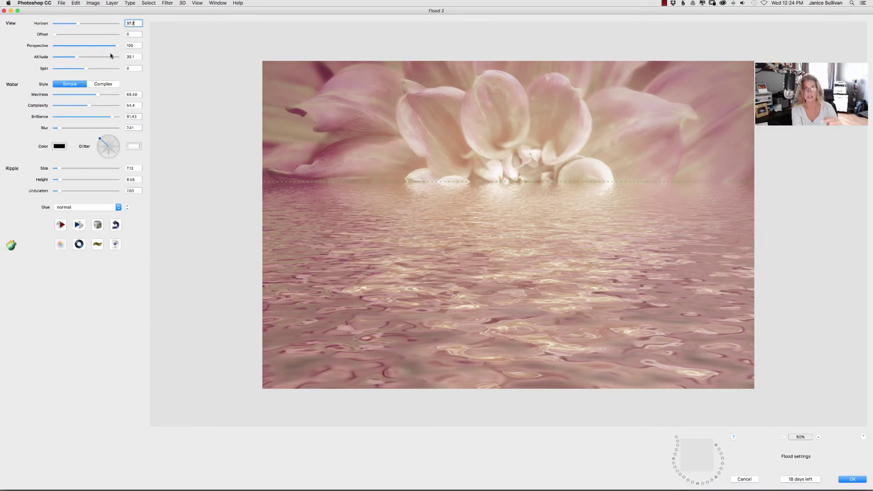
{"action": "left_click_drag", "start_coordinate": [115, 46], "coordinate": [92, 46]}
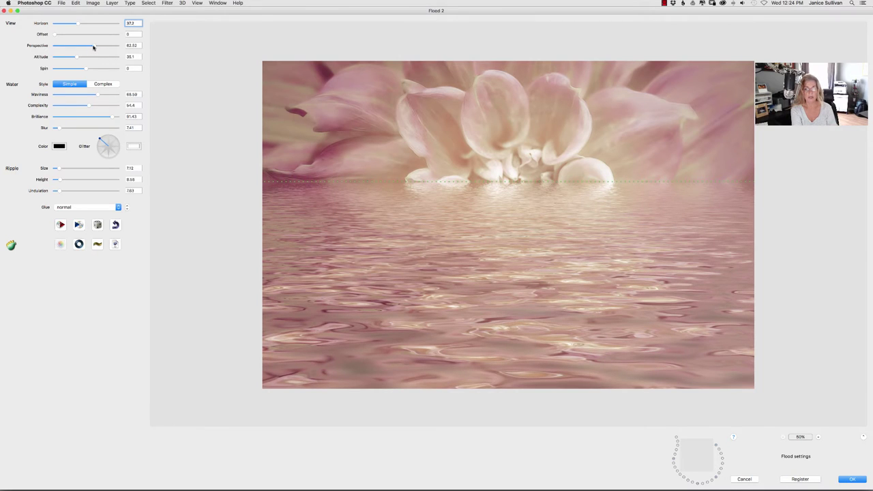
{"action": "mouse_move", "coordinate": [94, 46]}
{"action": "left_mouse_down"}
{"action": "mouse_move", "coordinate": [81, 57]}
{"action": "mouse_move", "coordinate": [92, 46]}
{"action": "left_mouse_up"}
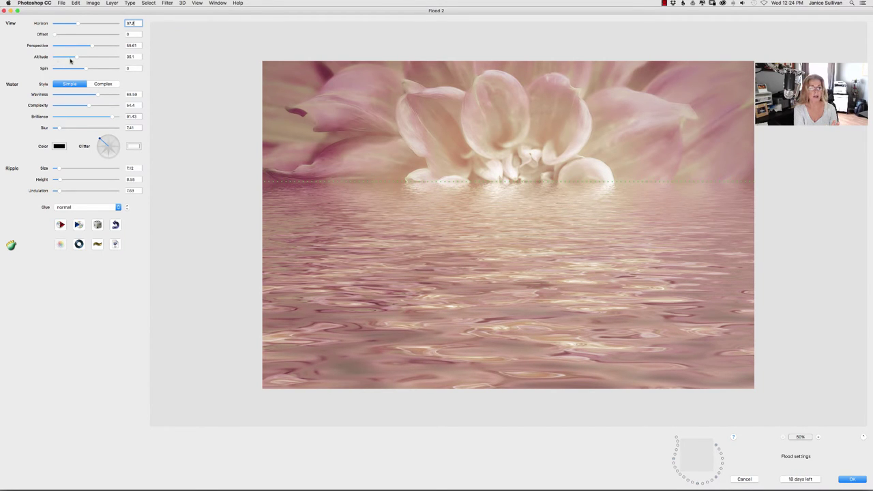
Compare low and high viewing altitudes, finally setting Altitude to 20.51.
{"action": "left_click_drag", "start_coordinate": [77, 58], "coordinate": [59, 58]}
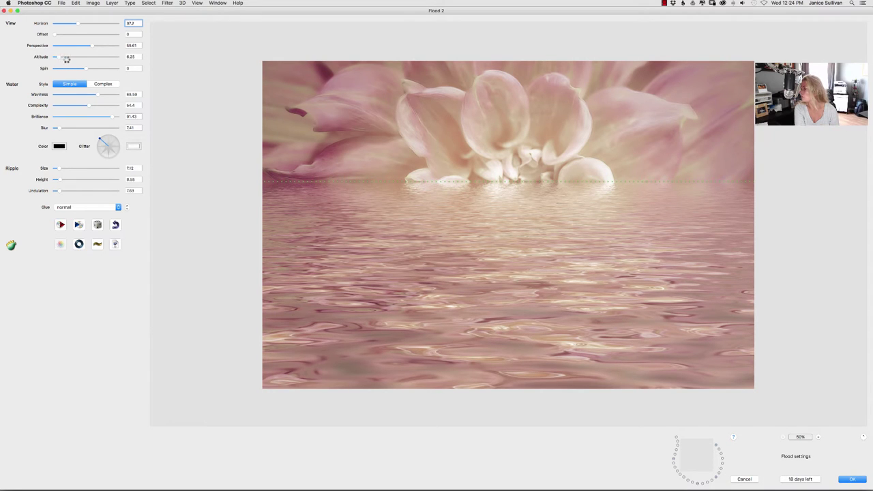
{"action": "left_click_drag", "start_coordinate": [66, 60], "coordinate": [106, 69]}
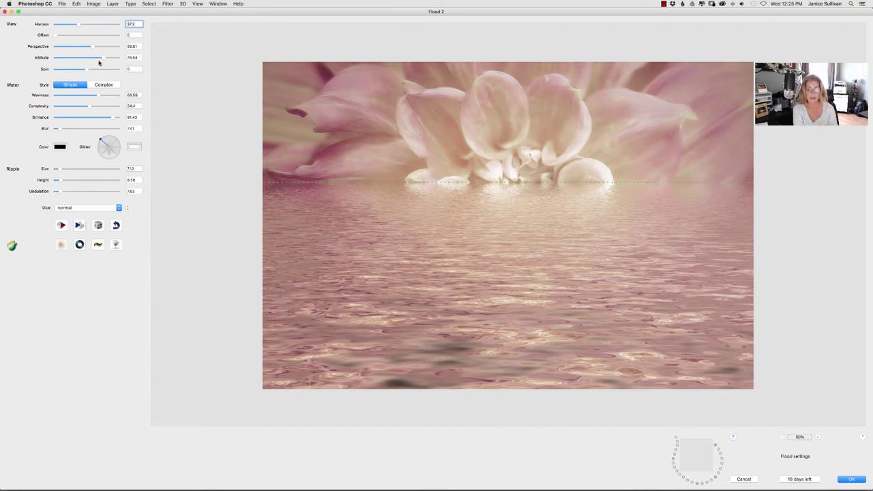
{"action": "left_click_drag", "start_coordinate": [102, 58], "coordinate": [68, 58]}
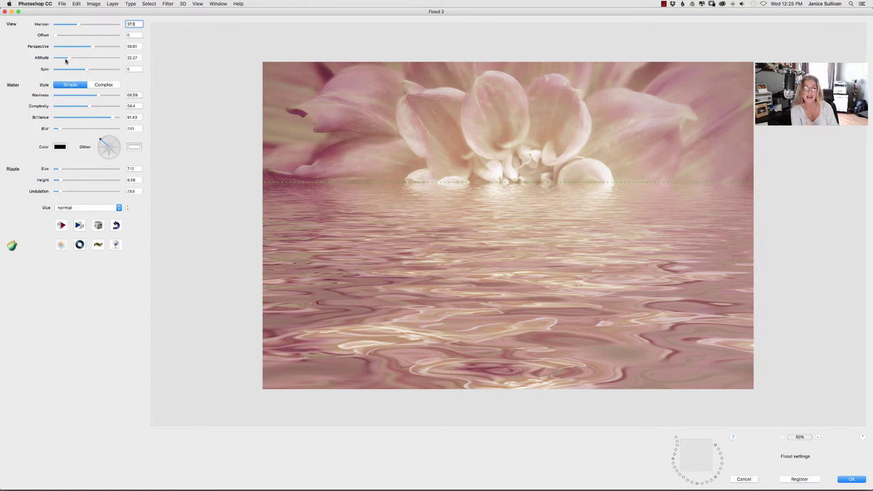
{"action": "left_click_drag", "start_coordinate": [68, 58], "coordinate": [94, 58]}
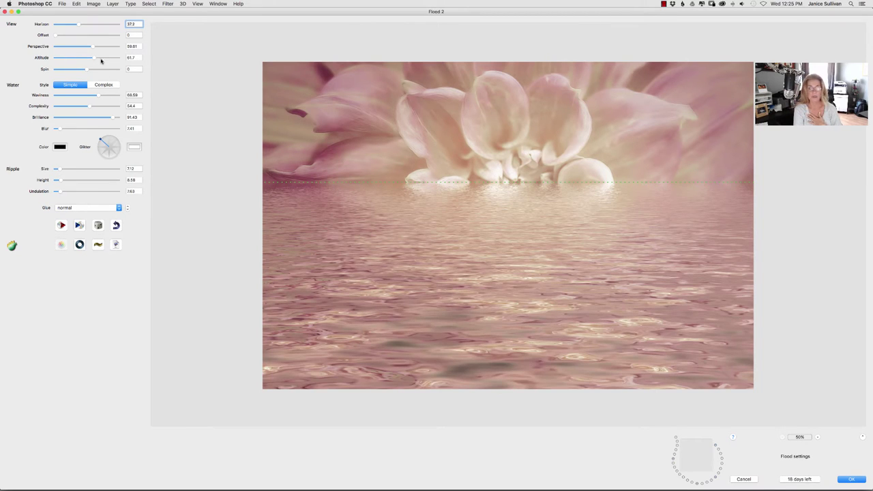
{"action": "left_click_drag", "start_coordinate": [89, 58], "coordinate": [68, 49]}
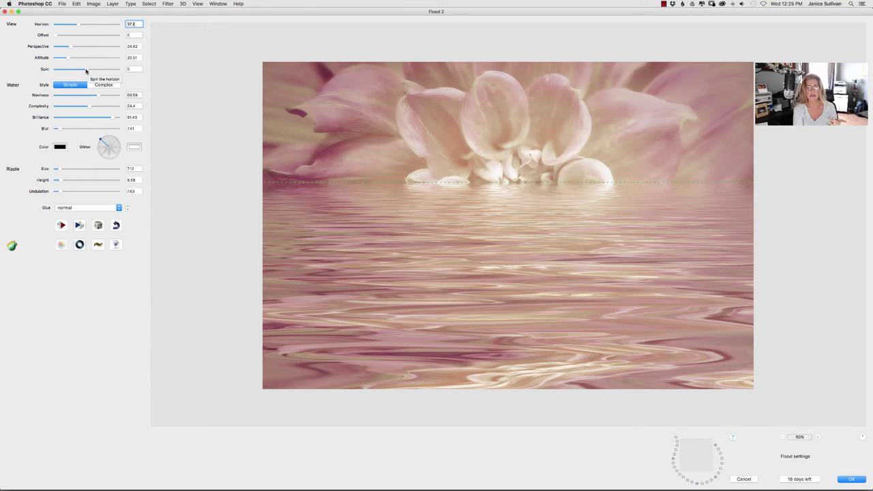
Tilt the horizon both ways with Spin, then enter 0 in the Spin field.
{"action": "left_click_drag", "start_coordinate": [86, 70], "coordinate": [100, 69]}
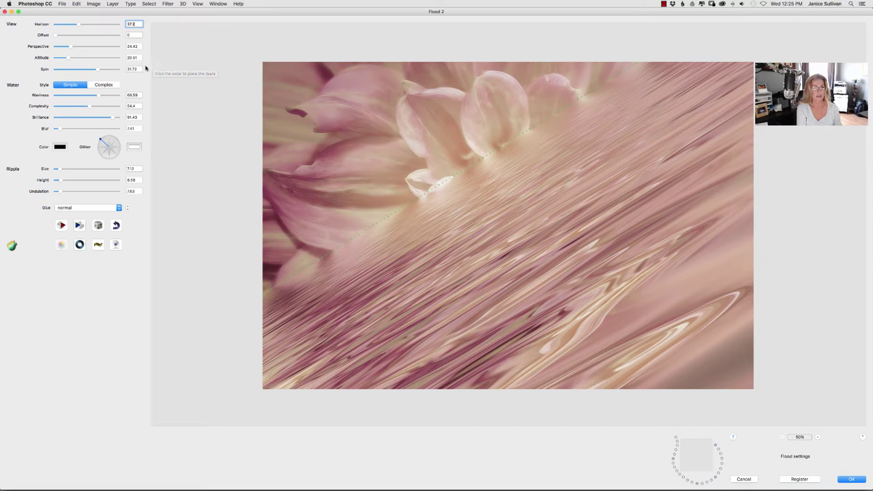
{"action": "left_click_drag", "start_coordinate": [101, 69], "coordinate": [70, 69]}
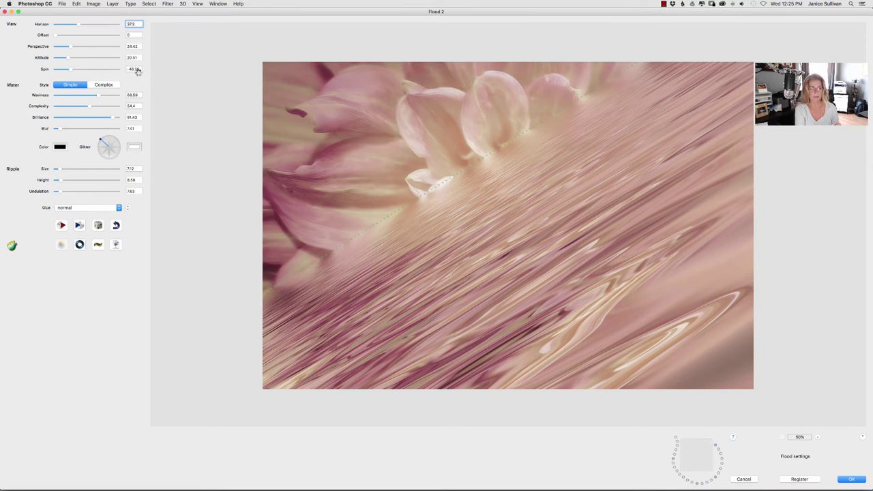
{"action": "left_click_drag", "start_coordinate": [141, 69], "coordinate": [123, 69]}
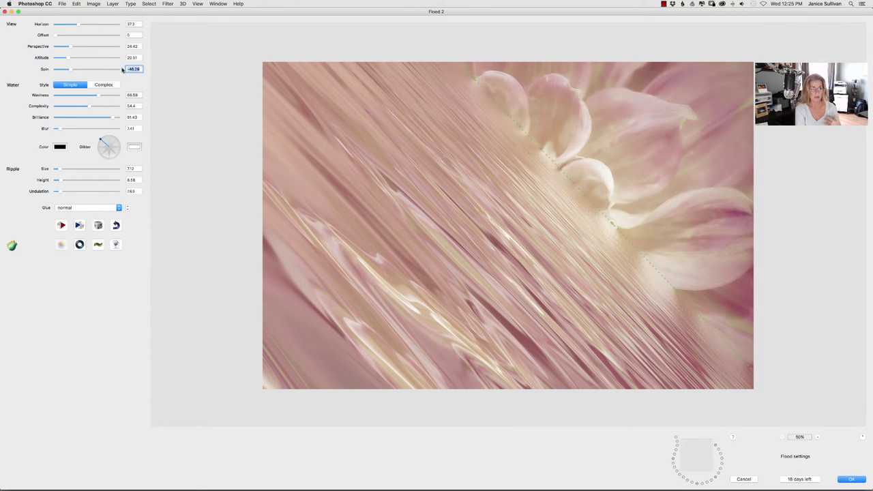
{"action": "type", "text": "0"}
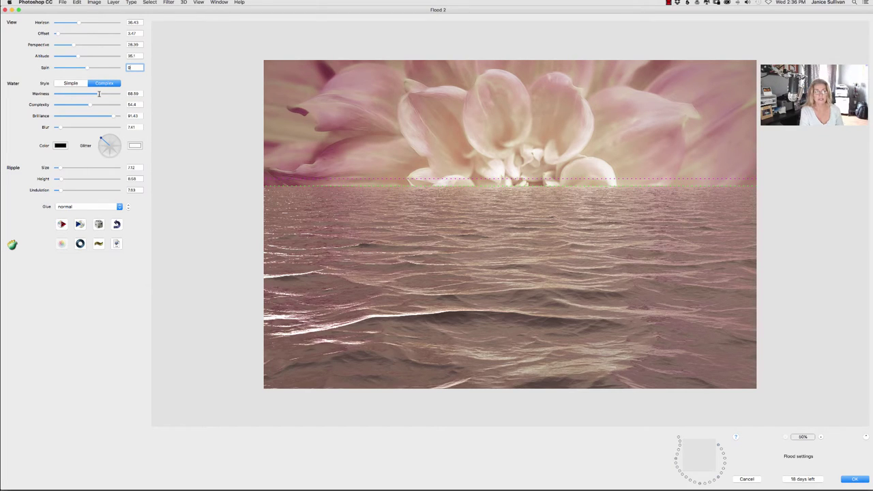
Set Flood 2 Waviness to 93.58, Complexity to 15.53, and Brilliance down to 38.61.
{"action": "left_click_drag", "start_coordinate": [98, 94], "coordinate": [117, 97]}
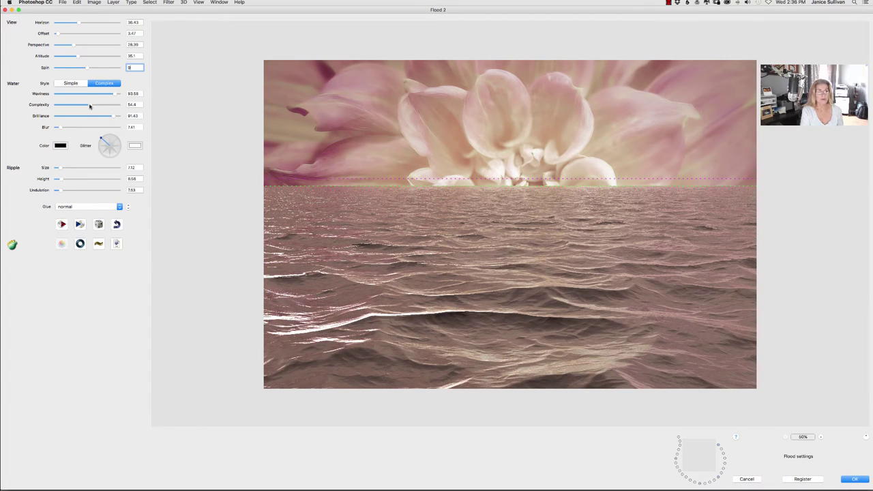
{"action": "left_click_drag", "start_coordinate": [88, 106], "coordinate": [64, 108]}
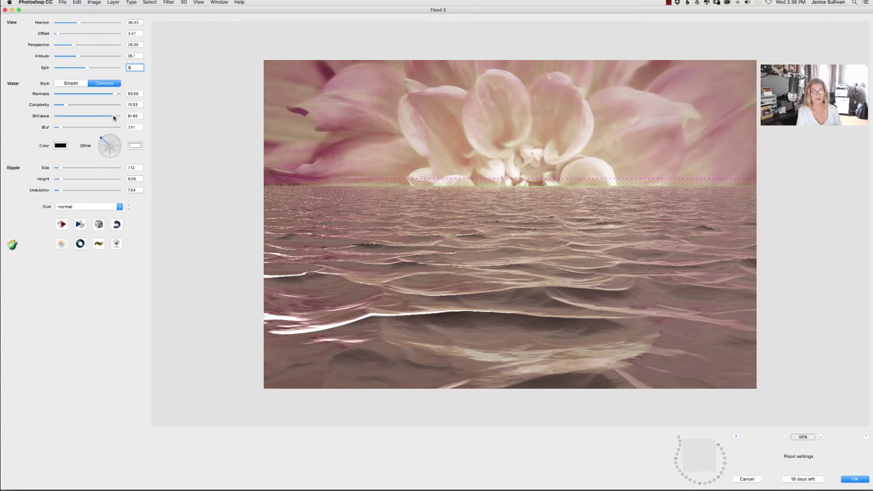
{"action": "left_click_drag", "start_coordinate": [114, 117], "coordinate": [145, 113]}
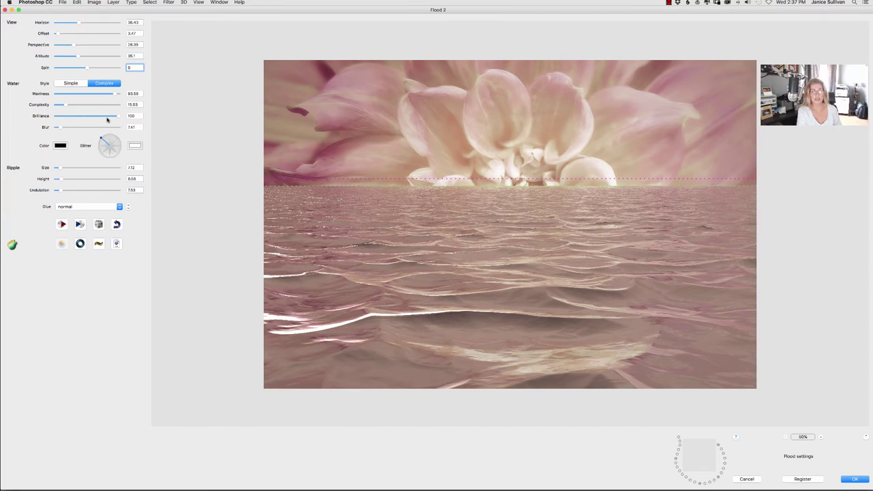
{"action": "left_click_drag", "start_coordinate": [115, 117], "coordinate": [77, 117]}
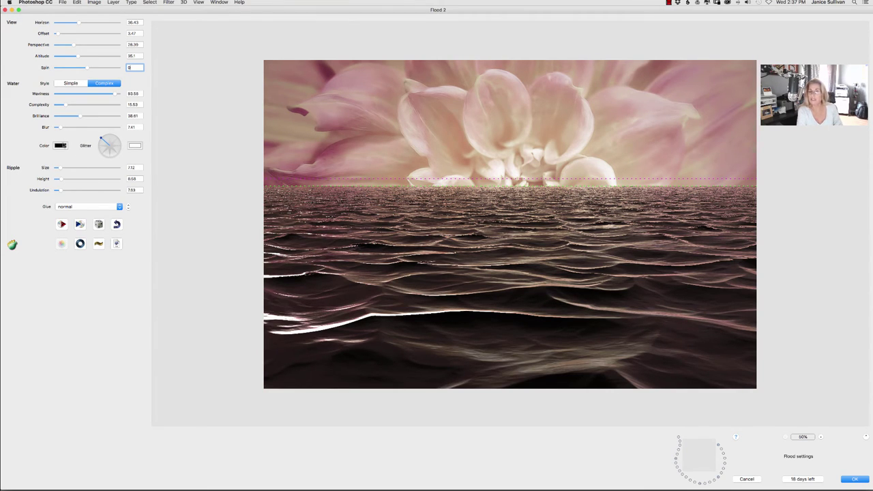
Try Magenta for the water color, then sample the dahlia's pinkish petals instead.
{"action": "left_click", "coordinate": [59, 144]}
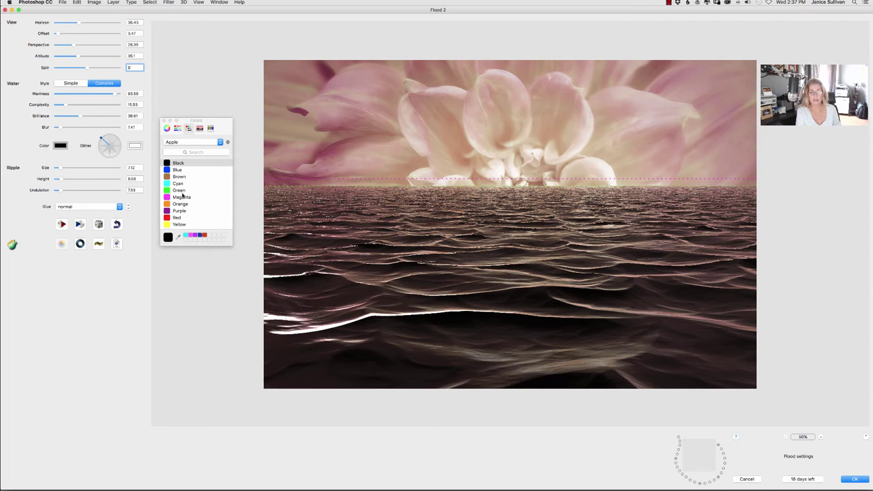
{"action": "left_click", "coordinate": [182, 198]}
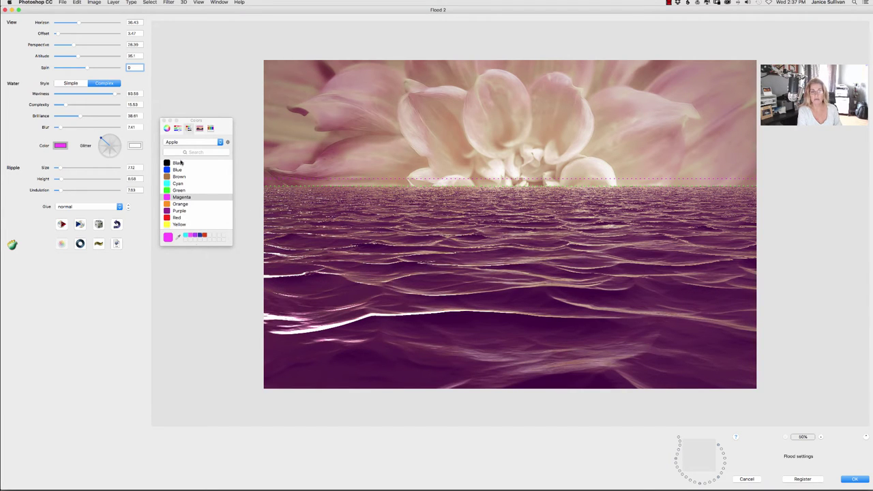
{"action": "left_click", "coordinate": [177, 238]}
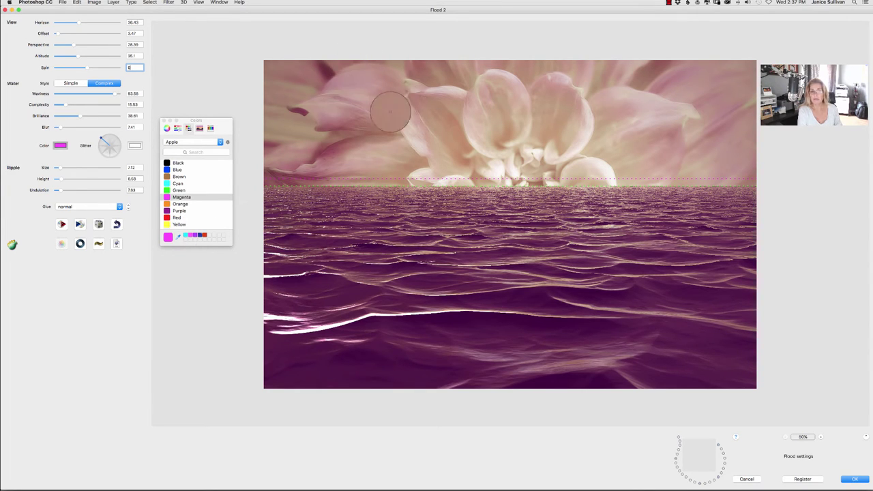
{"action": "left_click", "coordinate": [524, 108]}
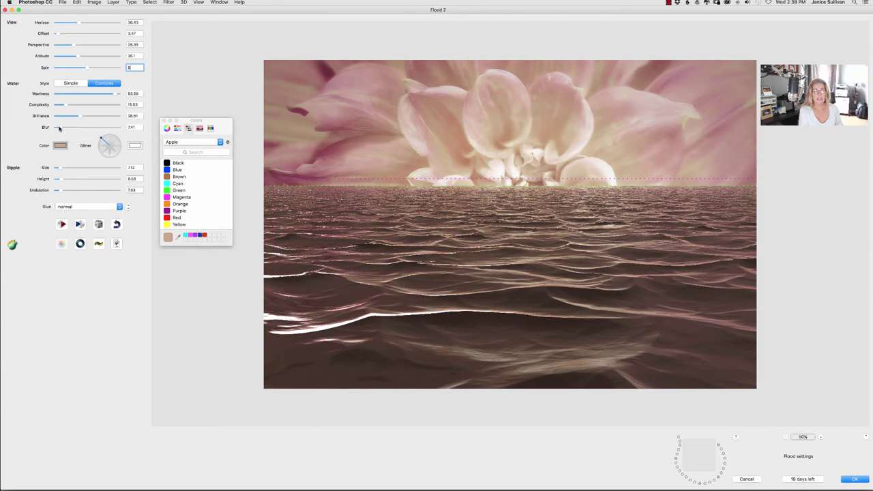
Raise Flood 2 Blur to 83.29 and return the water to the Simple style.
{"action": "left_click_drag", "start_coordinate": [58, 128], "coordinate": [106, 127]}
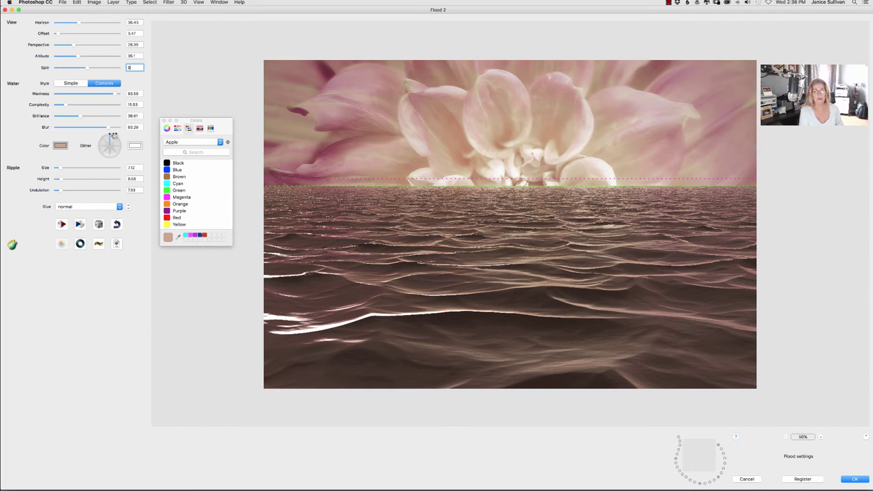
{"action": "left_click", "coordinate": [114, 137]}
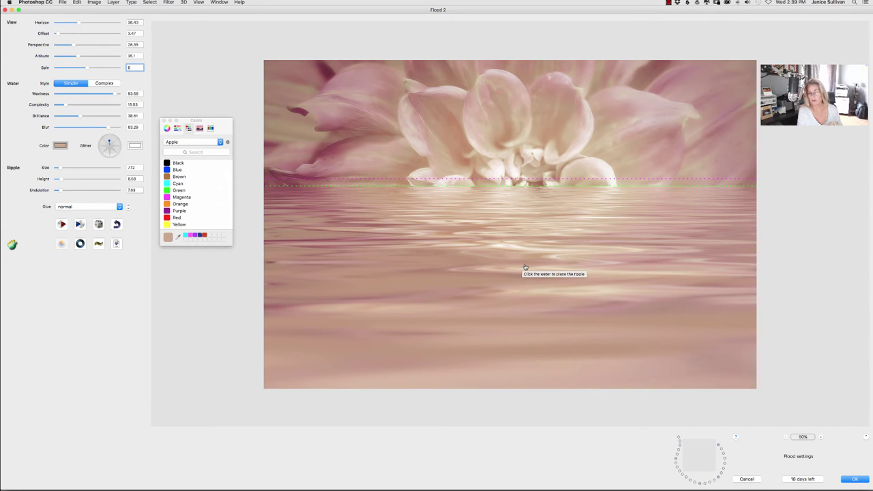
Make the water color Black and turn the Glitter dial toward the lower right.
{"action": "left_click", "coordinate": [171, 164]}
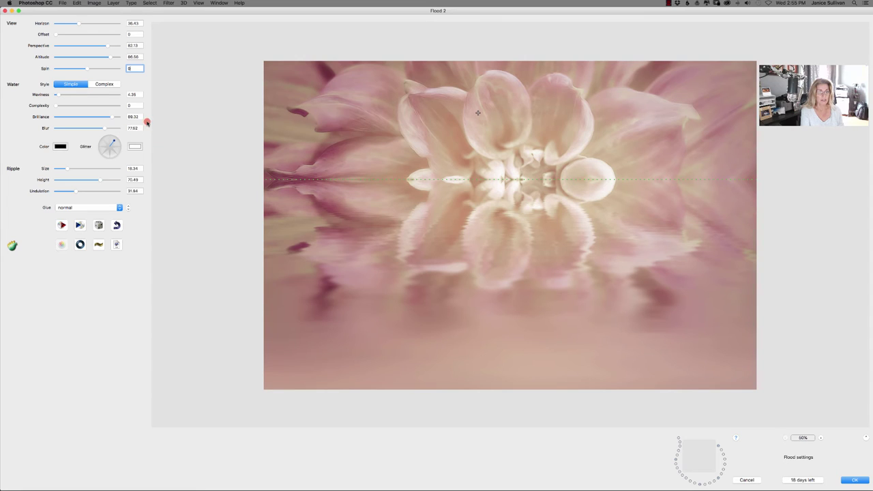
{"action": "mouse_move", "coordinate": [111, 142]}
{"action": "left_mouse_down"}
{"action": "mouse_move", "coordinate": [121, 156]}
{"action": "mouse_move", "coordinate": [112, 137]}
{"action": "left_mouse_up"}
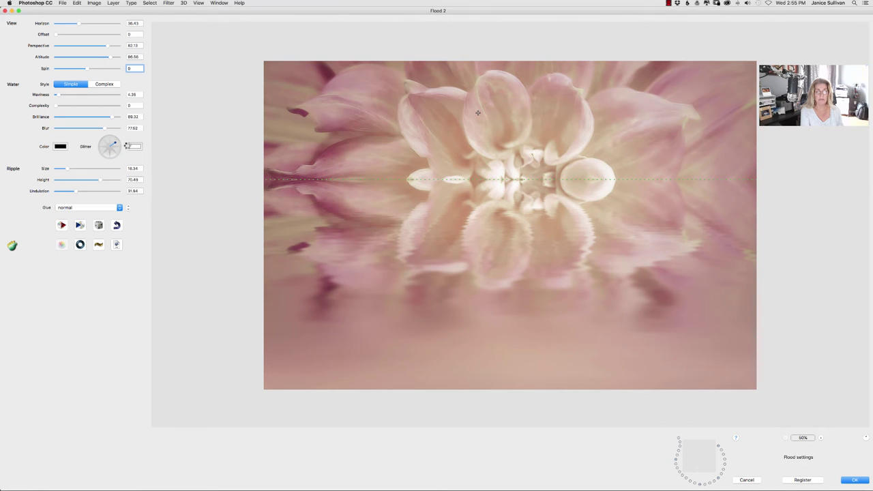
Change the Flood 2 glitter color to a pale yellow-orange from the Color Wheel.
{"action": "left_click", "coordinate": [136, 146]}
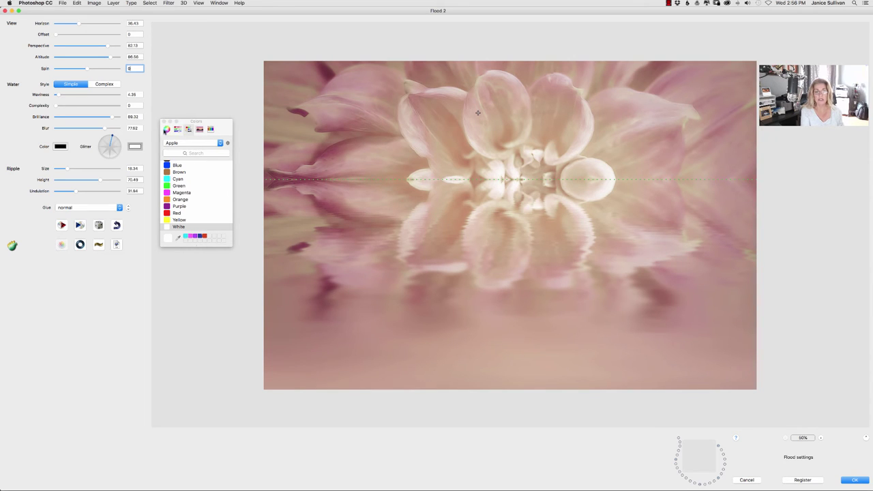
{"action": "left_click", "coordinate": [167, 129]}
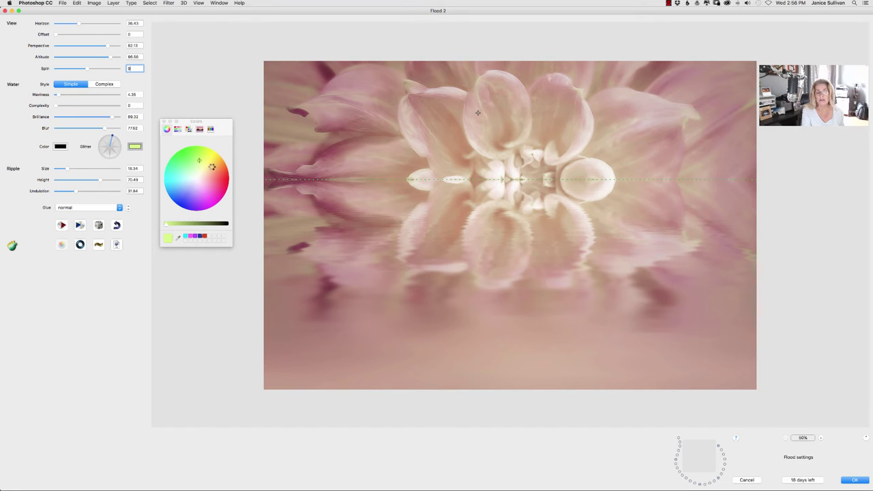
{"action": "left_click", "coordinate": [211, 166]}
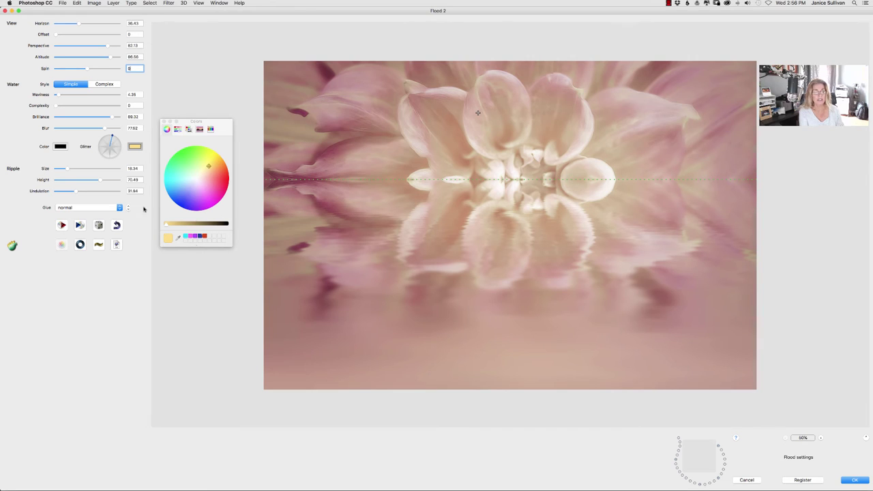
{"action": "left_click", "coordinate": [163, 121]}
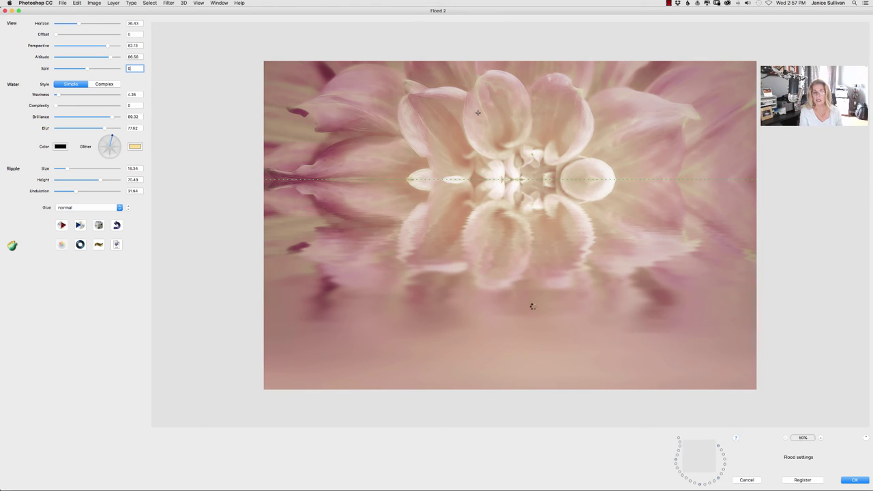
Place a ripple below the dahlia and set Ripple Size 10.5, Height 85.24, Undulation 13.44.
{"action": "left_click", "coordinate": [536, 289]}
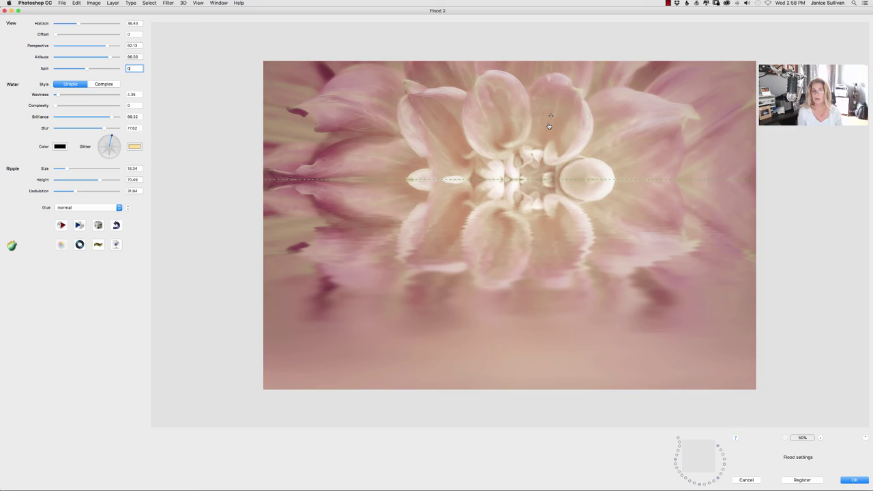
{"action": "left_click", "coordinate": [510, 283]}
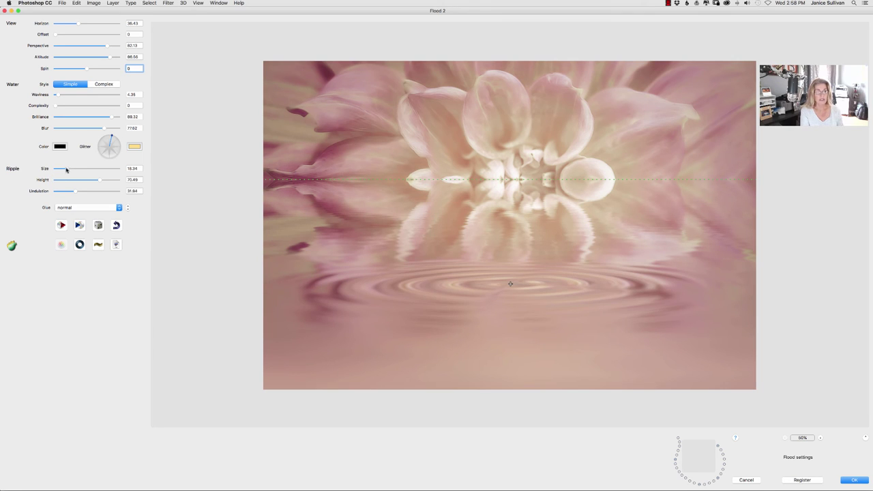
{"action": "left_click_drag", "start_coordinate": [66, 170], "coordinate": [86, 169]}
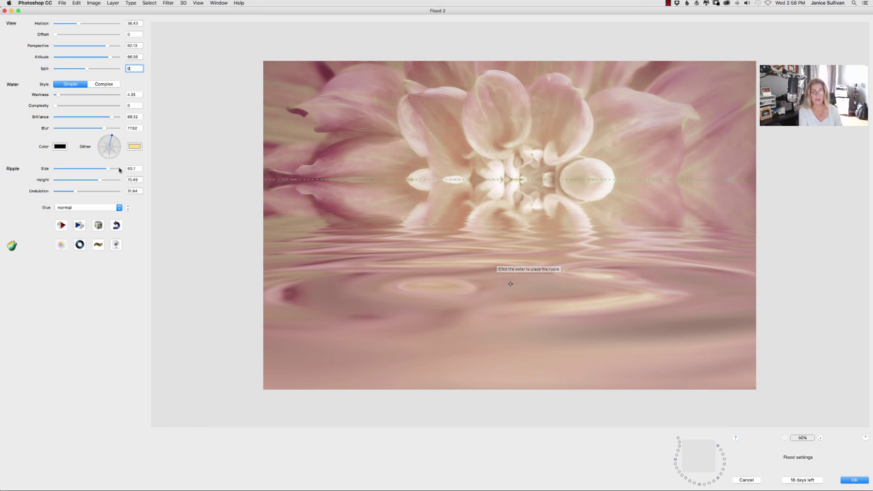
{"action": "left_click_drag", "start_coordinate": [107, 169], "coordinate": [68, 170]}
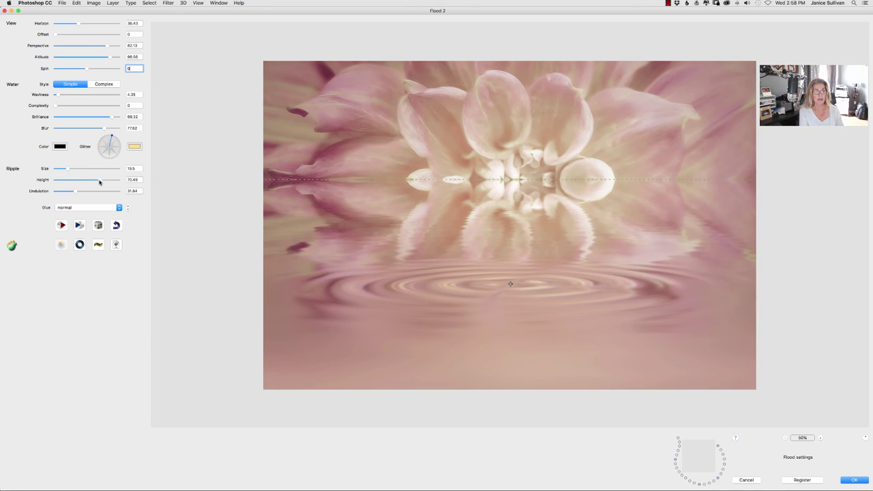
{"action": "left_click_drag", "start_coordinate": [104, 181], "coordinate": [65, 182]}
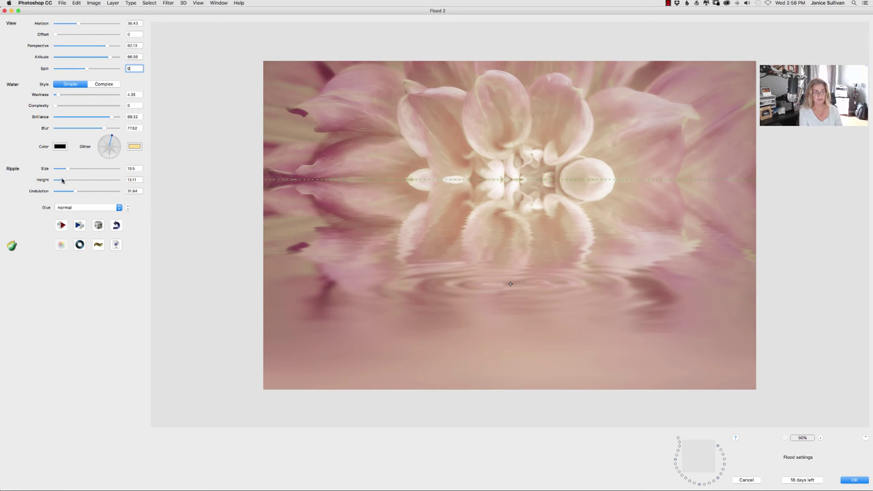
{"action": "left_click_drag", "start_coordinate": [63, 180], "coordinate": [108, 181]}
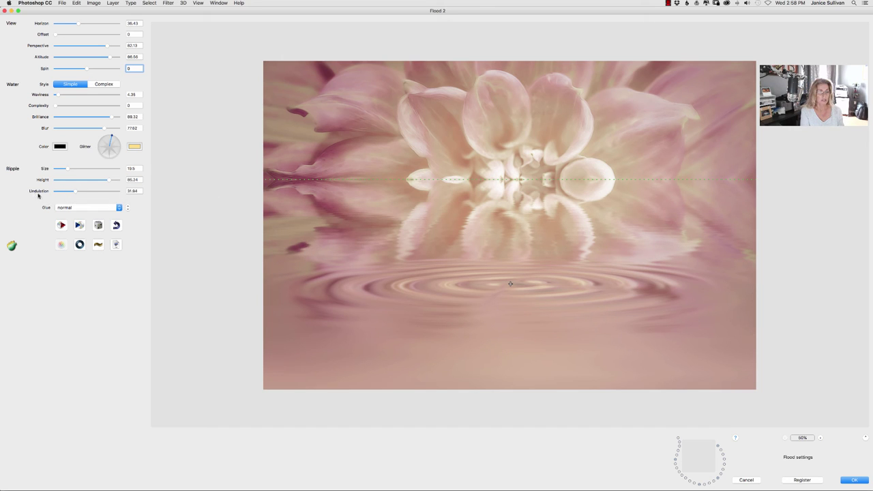
{"action": "left_click_drag", "start_coordinate": [76, 191], "coordinate": [120, 191]}
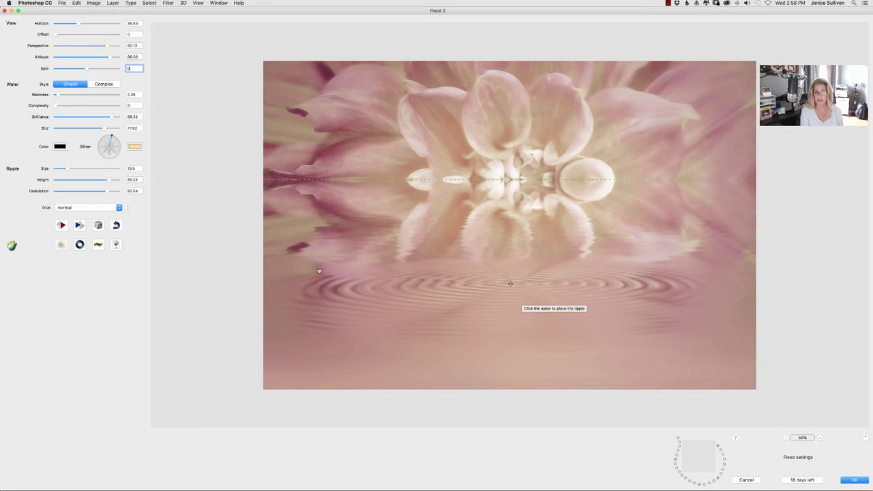
{"action": "left_click_drag", "start_coordinate": [108, 193], "coordinate": [75, 194]}
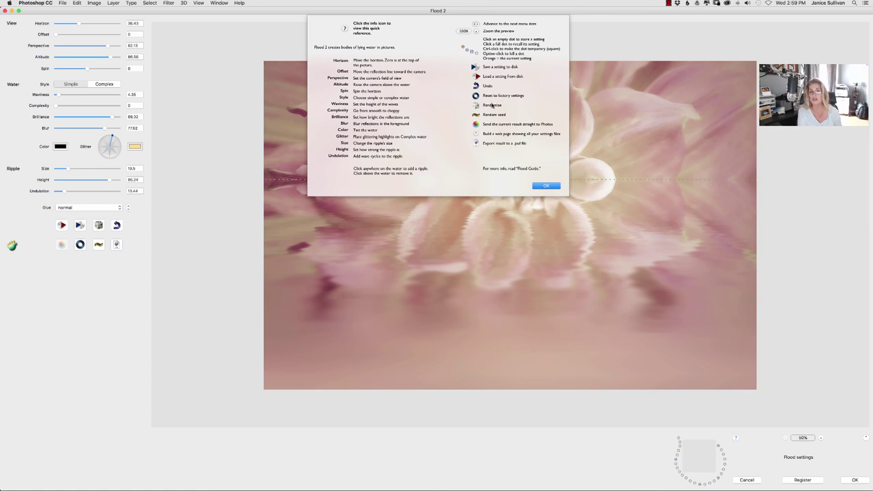
{"action": "left_click", "coordinate": [505, 135]}
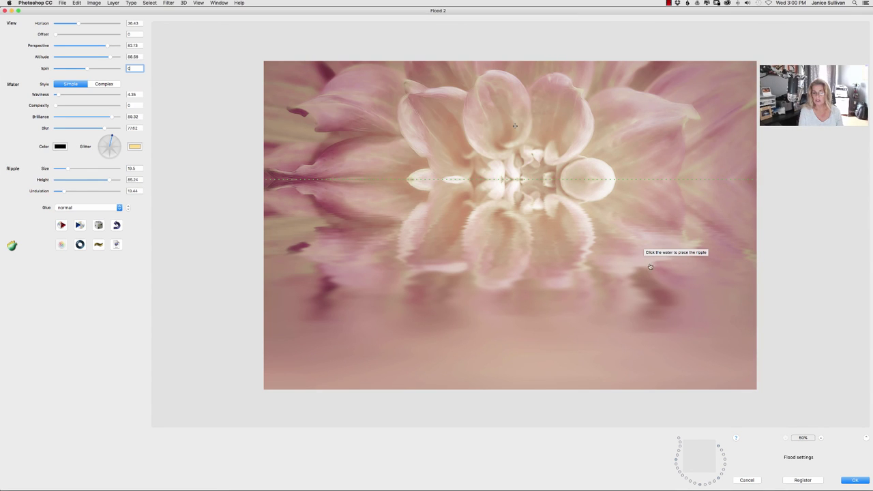
Confirm the Flood 2 dialog with OK to apply the water effect to the dahlia.
{"action": "left_click", "coordinate": [855, 480]}
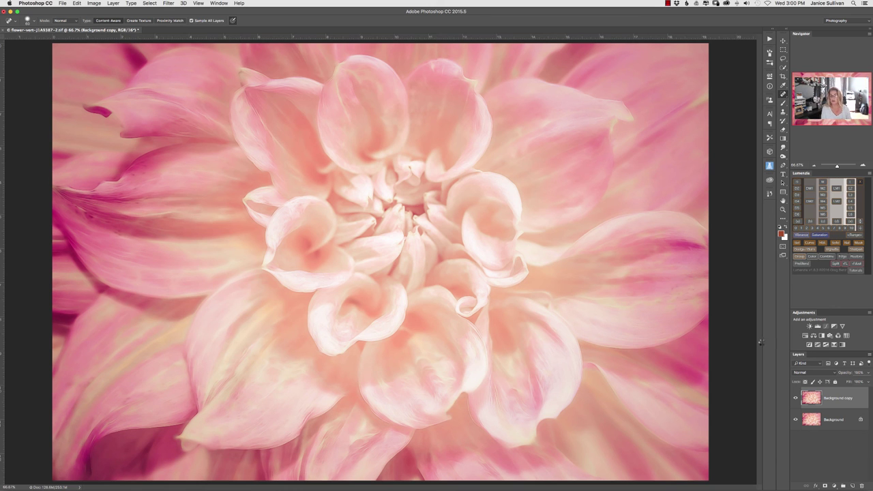